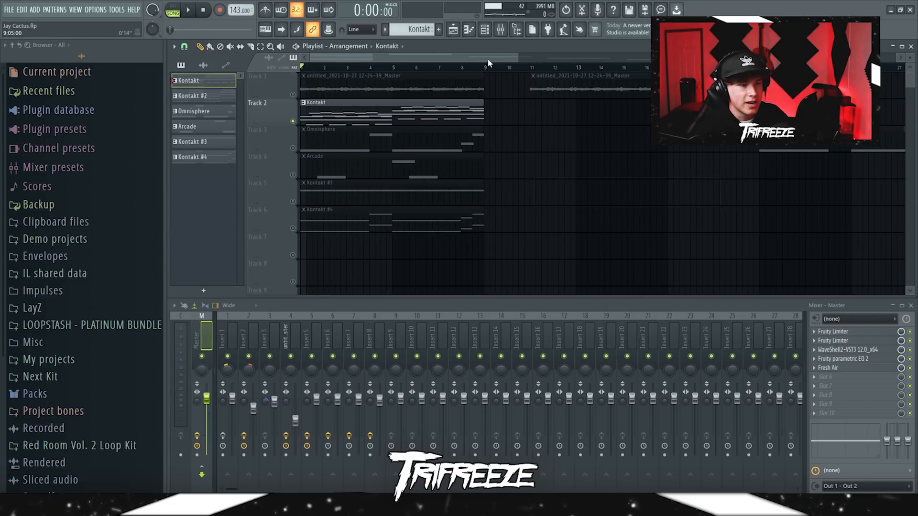
Check the Ghostly preset of Hybrid Keys 2.0 on the first Kontakt channel and open that channel's piano roll.
click(485, 29)
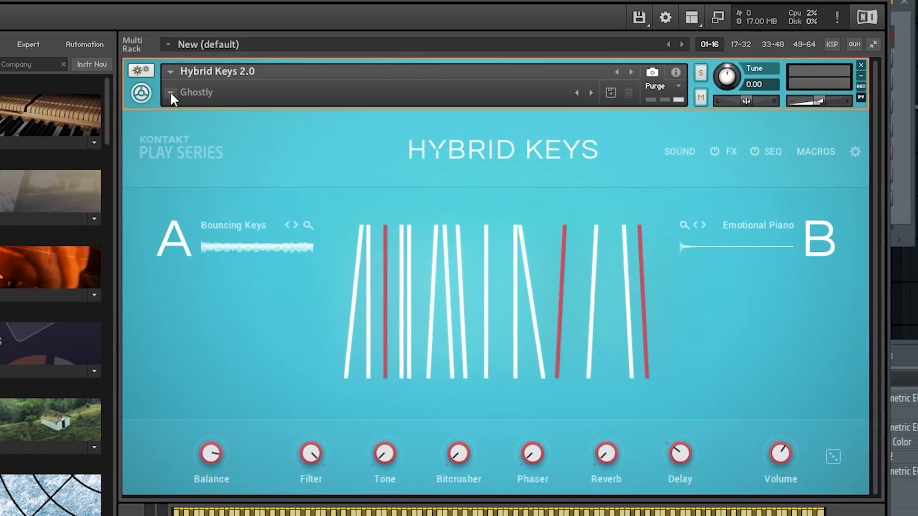
click(170, 92)
mouse_move(239, 106)
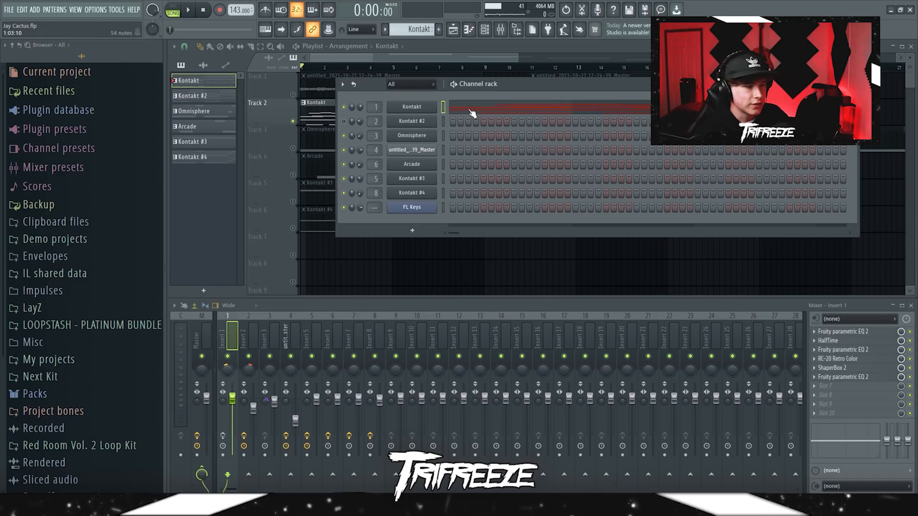
click(472, 113)
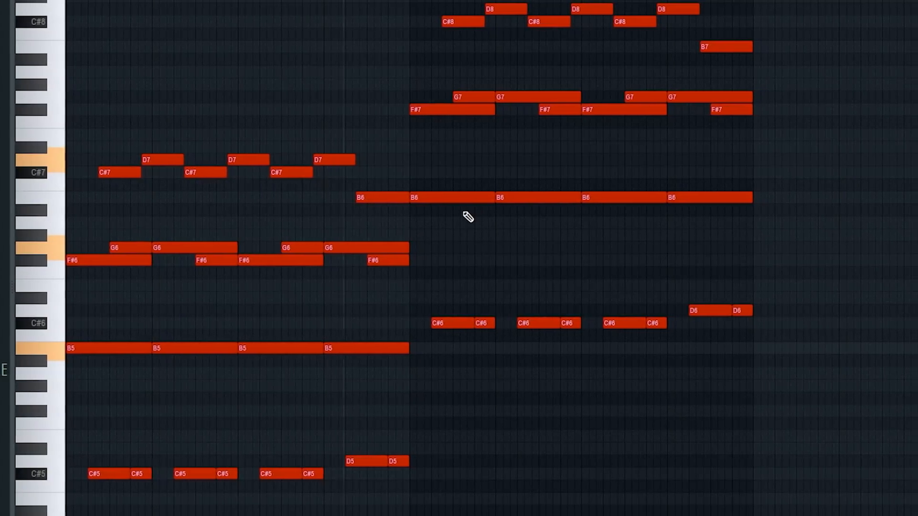
Examine the note layout of the Kontakt melody across its eight bars, play it back and close the piano roll.
scroll(462, 212, up, 3)
scroll(462, 212, down, 1)
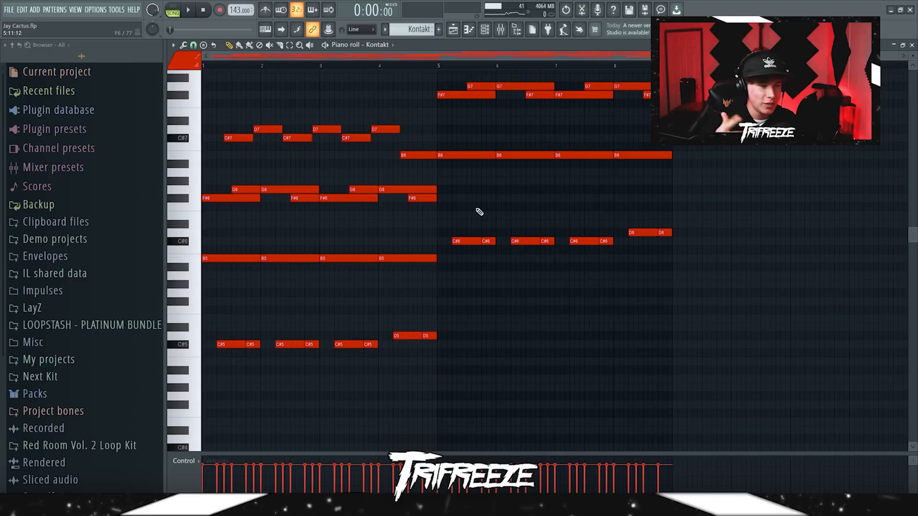
scroll(479, 212, up, 3)
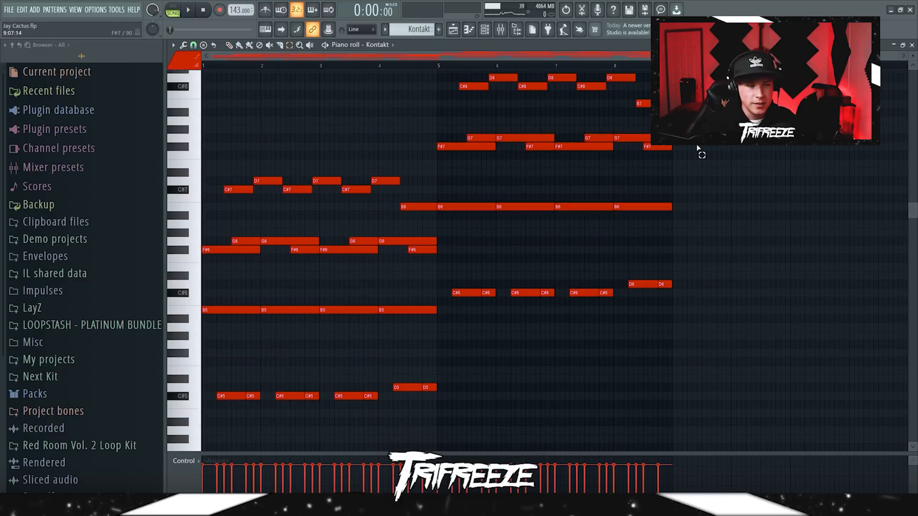
key(space)
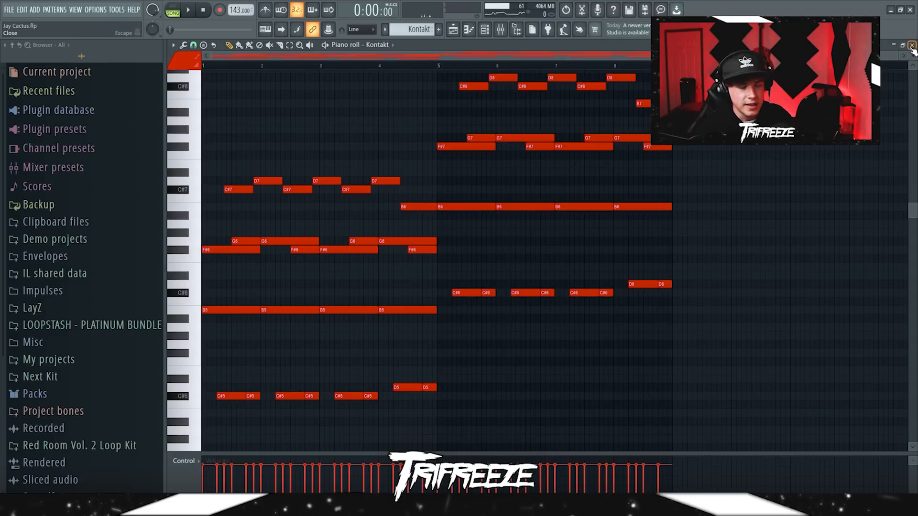
click(912, 45)
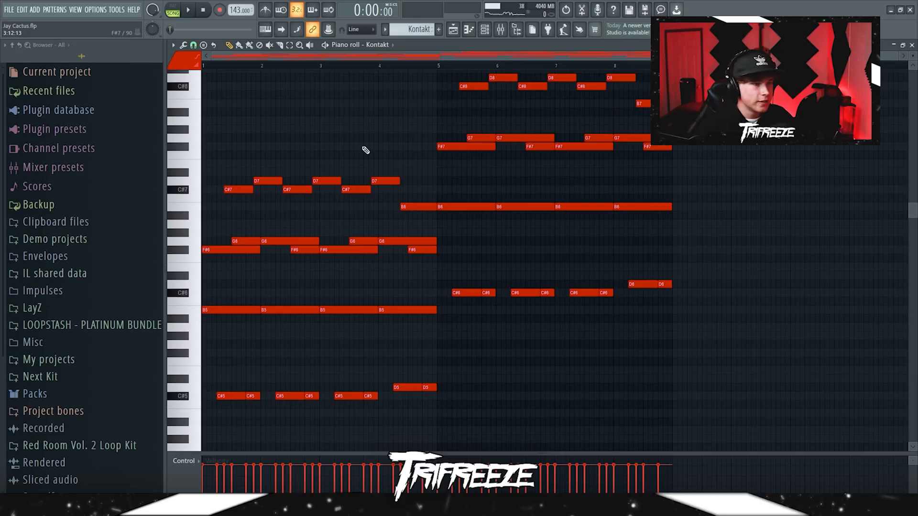
Delete all notes from the Kontakt piano roll and set the scale highlighting to B Minor Harmonic.
key(Delete)
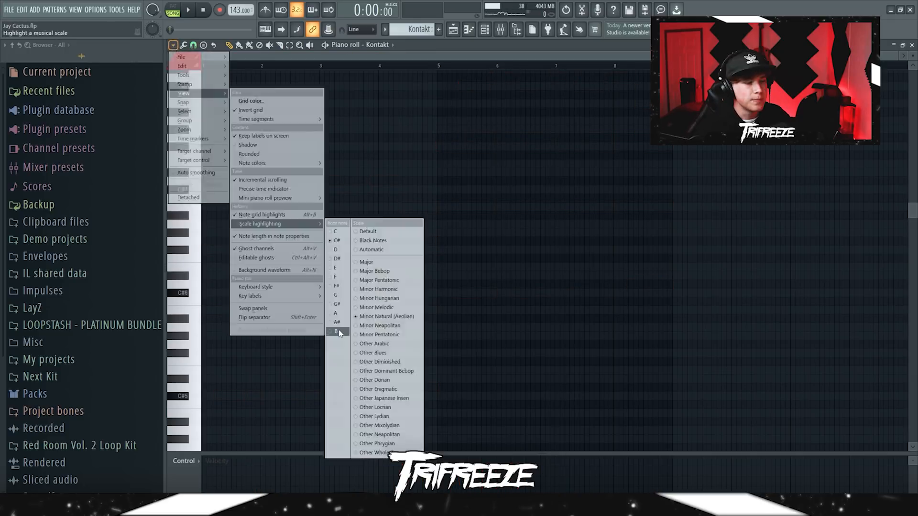
click(339, 329)
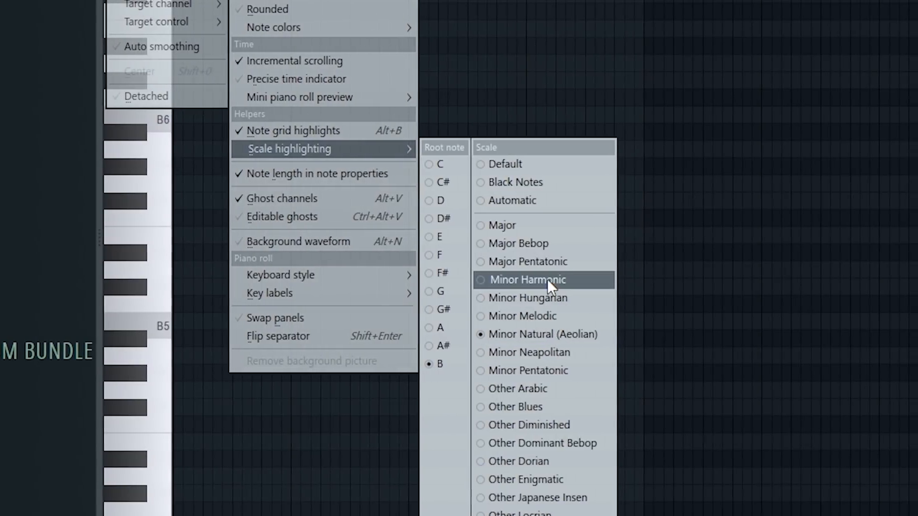
click(550, 280)
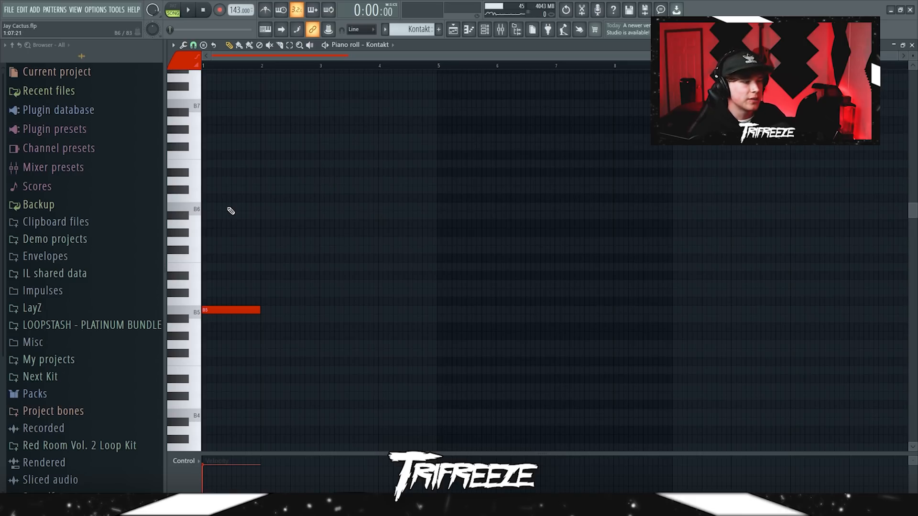
Add B6, A#6 and D7 notes above the B5 note near the start of bar 1, auditioning while placing them.
click(212, 206)
scroll(184, 213, up, 3)
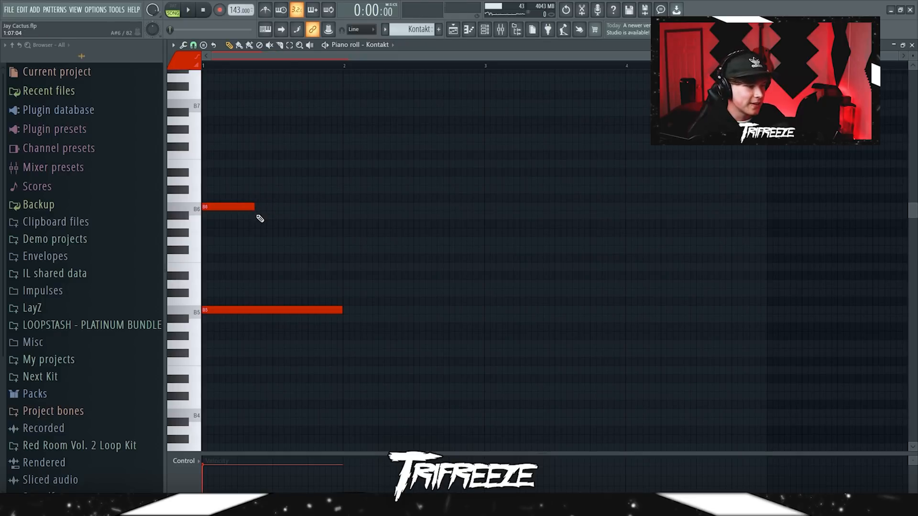
click(258, 216)
key(space)
key(space)
drag(290, 216, 284, 216)
click(230, 183)
Align the D7 note with the A#6 note's start, audition it, and raise the A#6 note to B7.
key(space)
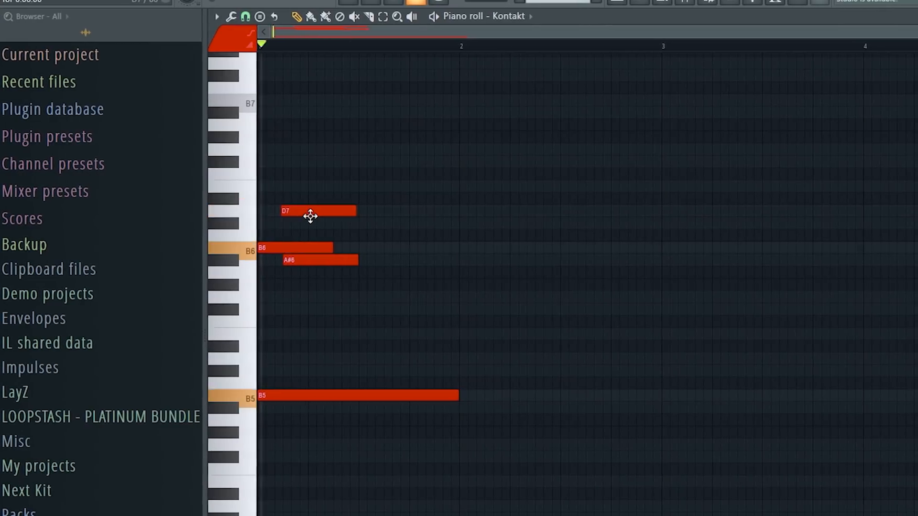
key(space)
drag(310, 216, 312, 216)
key(space)
key(ctrl+Up)
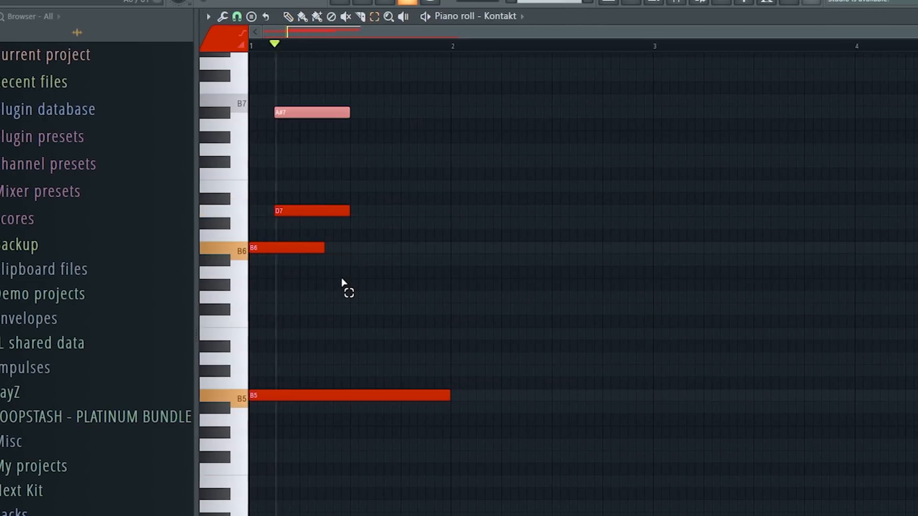
drag(305, 111, 304, 99)
Add short F#6, G6 and E6 notes in the second half of bar 1, with the E6 placed at the bar's end.
click(347, 310)
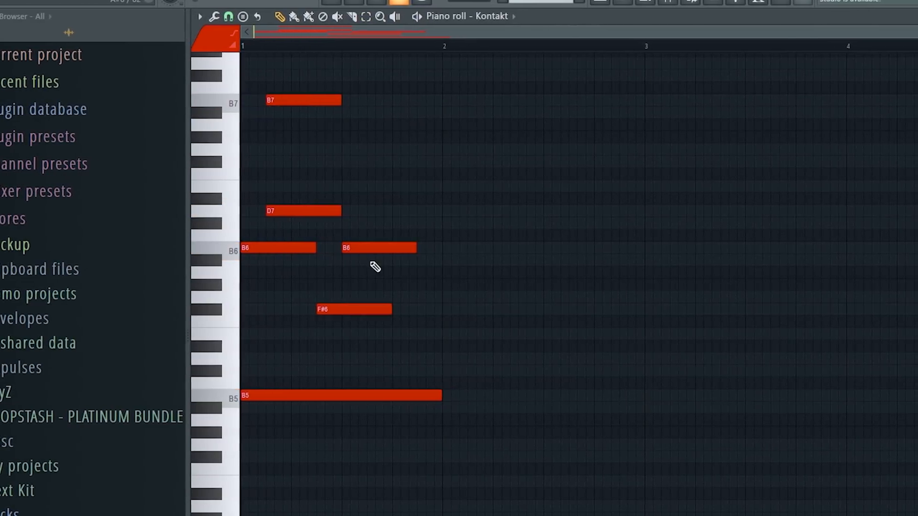
click(363, 331)
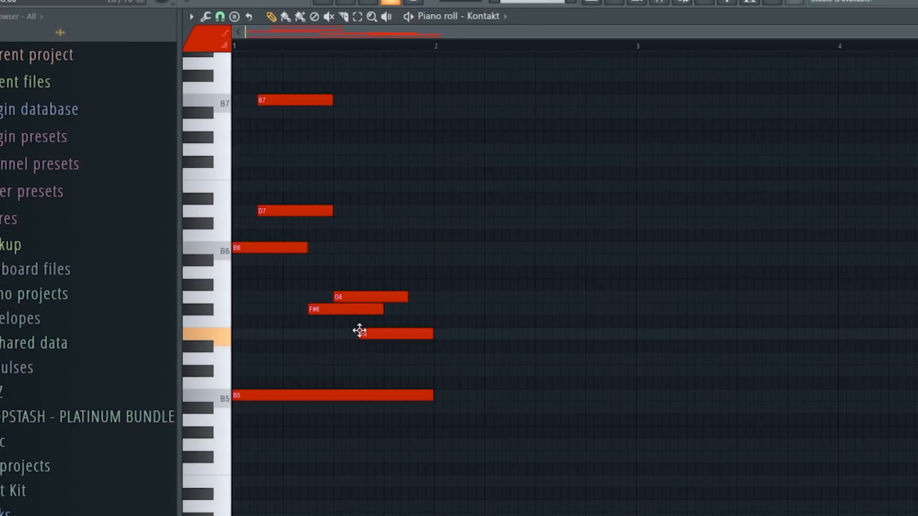
drag(364, 331, 413, 338)
key(space)
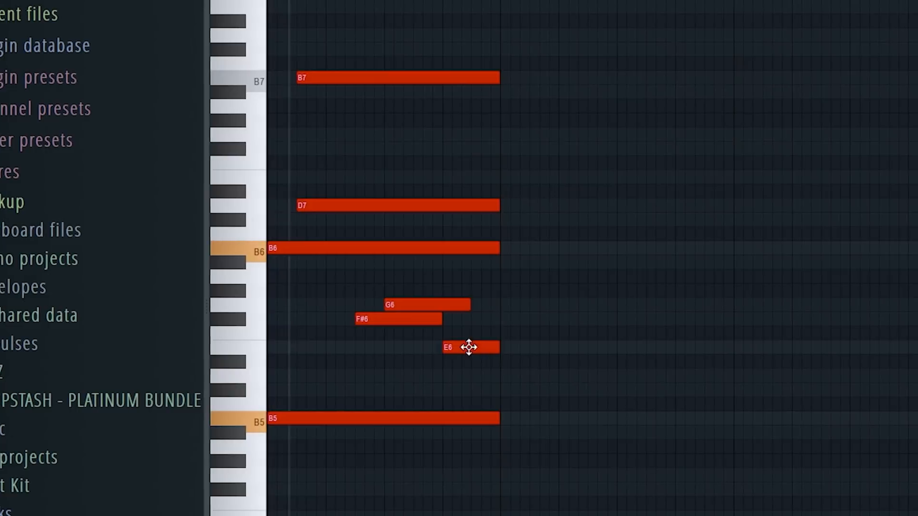
drag(467, 346, 492, 354)
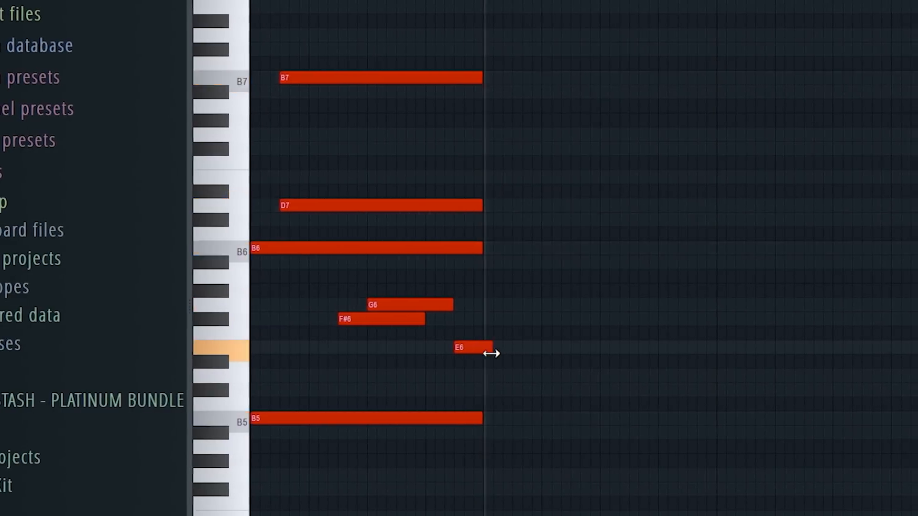
Select all notes of the one-bar pattern and duplicate them directly after it.
key(ctrl+a)
key(ctrl+b)
click(435, 357)
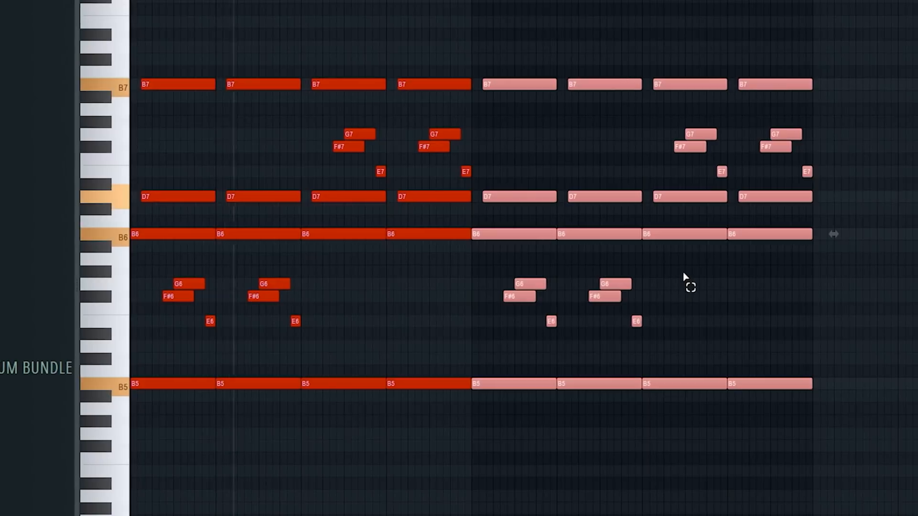
Transpose the duplicated notes in bars 5 to 8 up one octave and clear the selection.
key(ctrl+Up)
scroll(649, 282, up, 3)
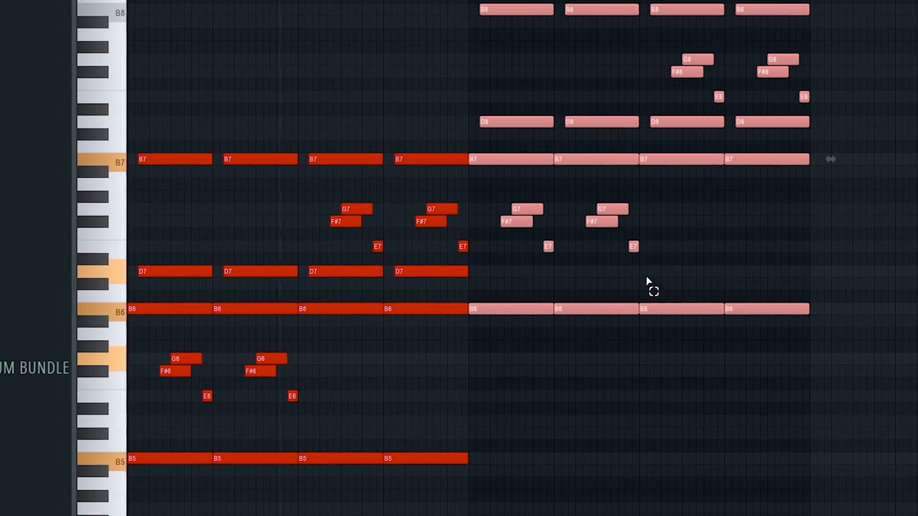
ctrl+click(728, 241)
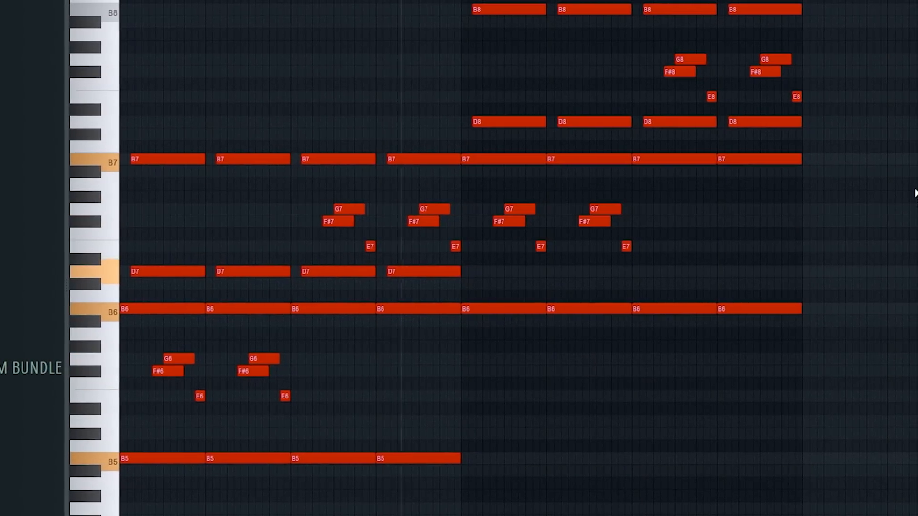
scroll(915, 193, up, 2)
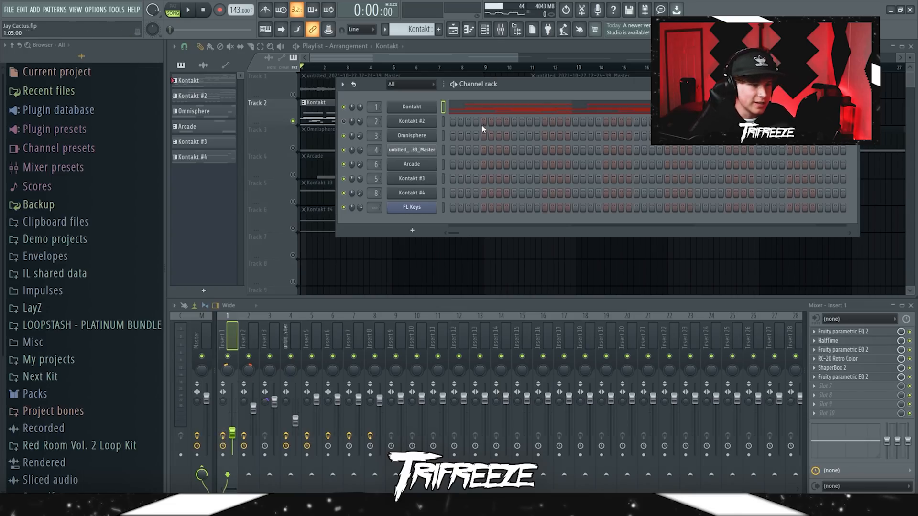
Revert the project history to the last Insert 1 volume tweak, just before the piano roll note deletion.
click(475, 110)
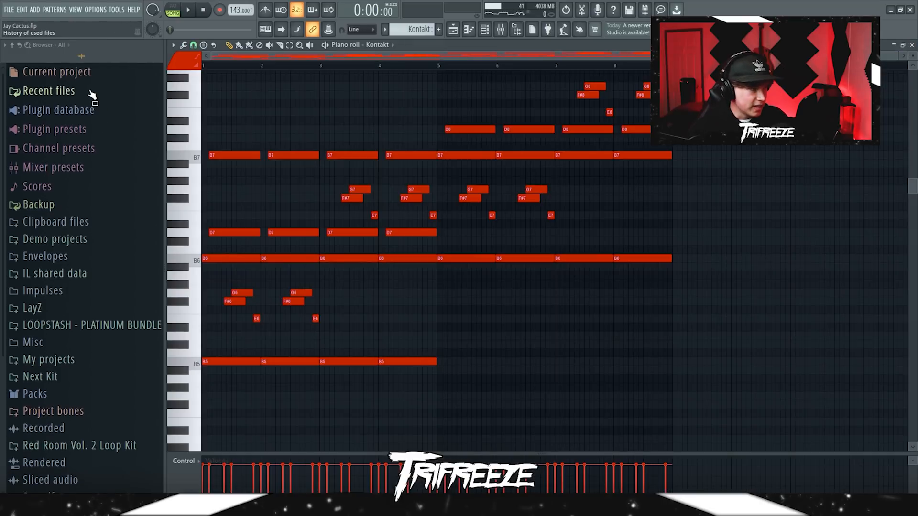
click(90, 93)
scroll(86, 129, down, 7)
scroll(86, 129, up, 7)
click(55, 91)
click(93, 330)
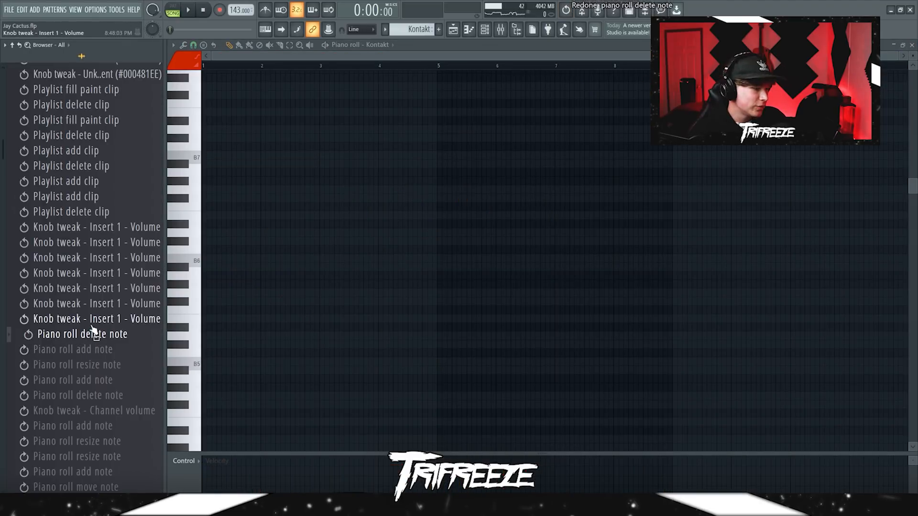
click(99, 319)
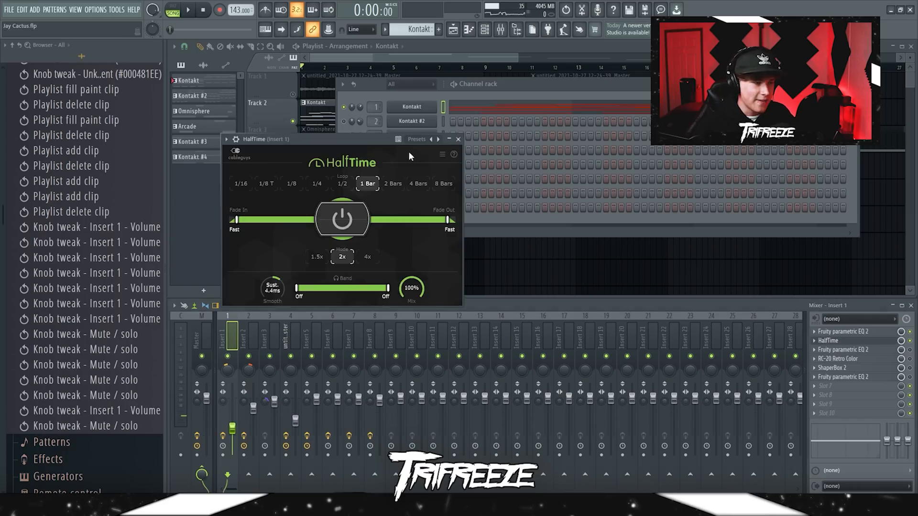
Review HalfTime on Insert 1, open RC-20 Retro Color and browse its User presets.
drag(365, 139, 491, 135)
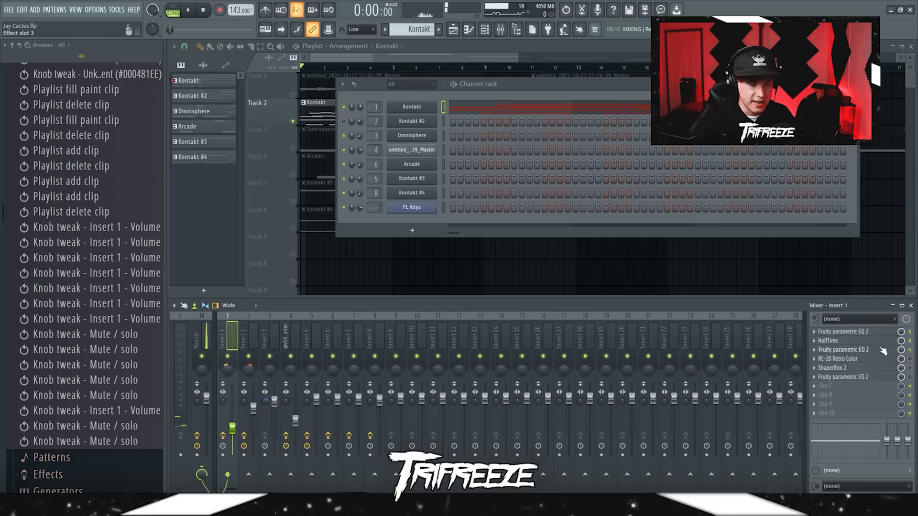
click(842, 359)
drag(409, 184, 388, 123)
click(417, 146)
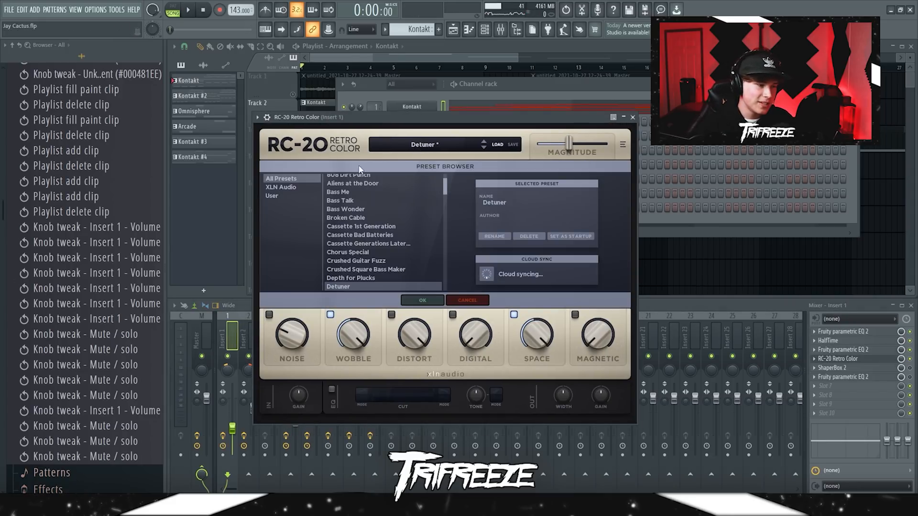
click(277, 196)
scroll(373, 206, up, 2)
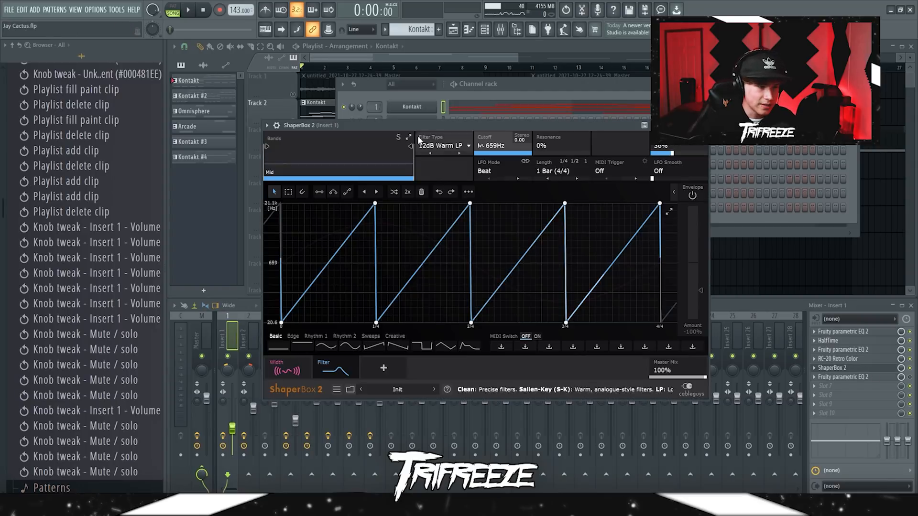
Fine-tune the Mix amount of the Filter shaper in ShaperBox 2 on Insert 1.
click(304, 336)
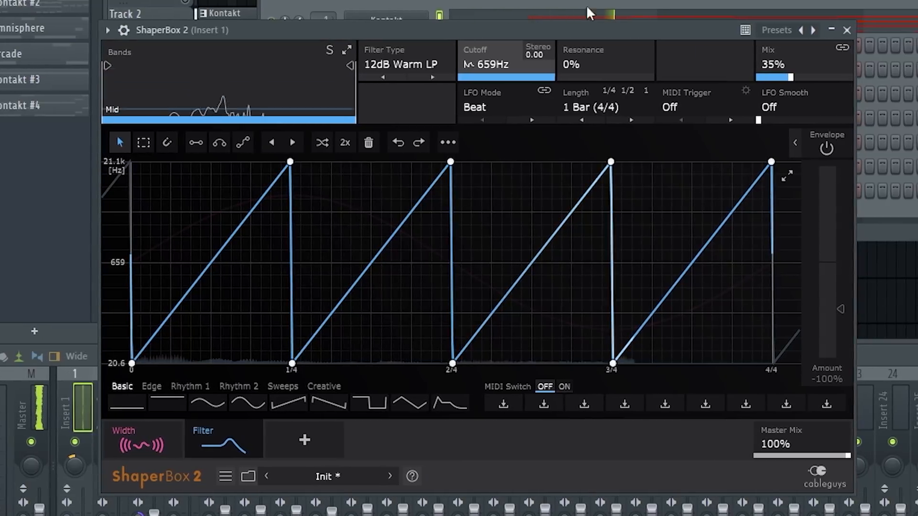
mouse_move(793, 78)
mouse_down()
mouse_move(852, 78)
mouse_move(784, 77)
mouse_up()
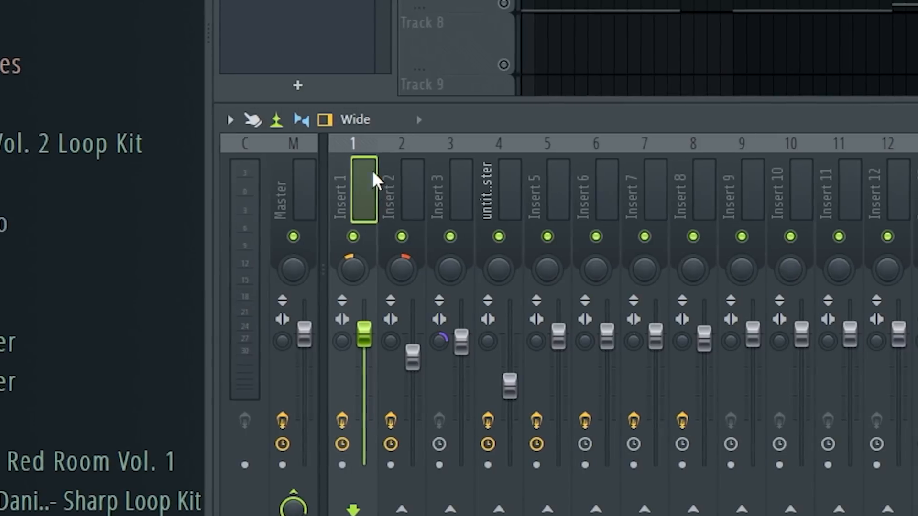
Select Insert 2 in the mixer and open its ShaperBox 2 effect.
click(400, 180)
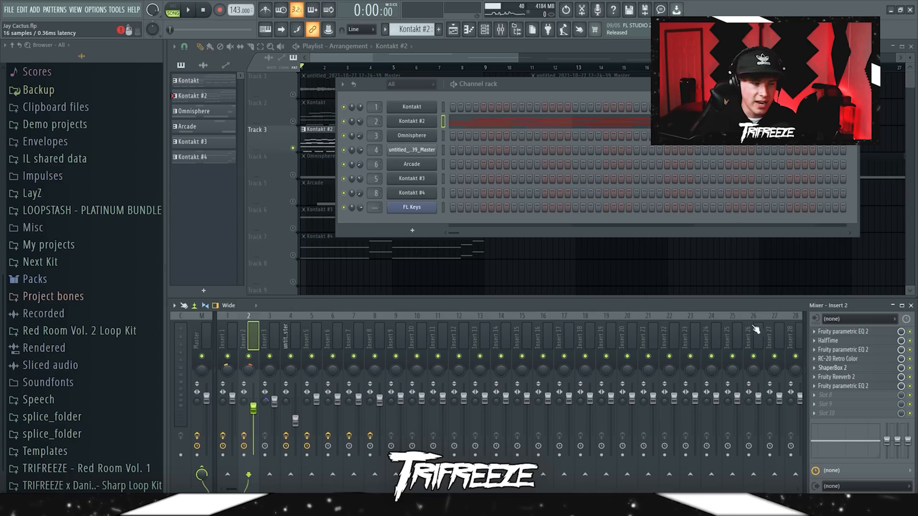
click(832, 368)
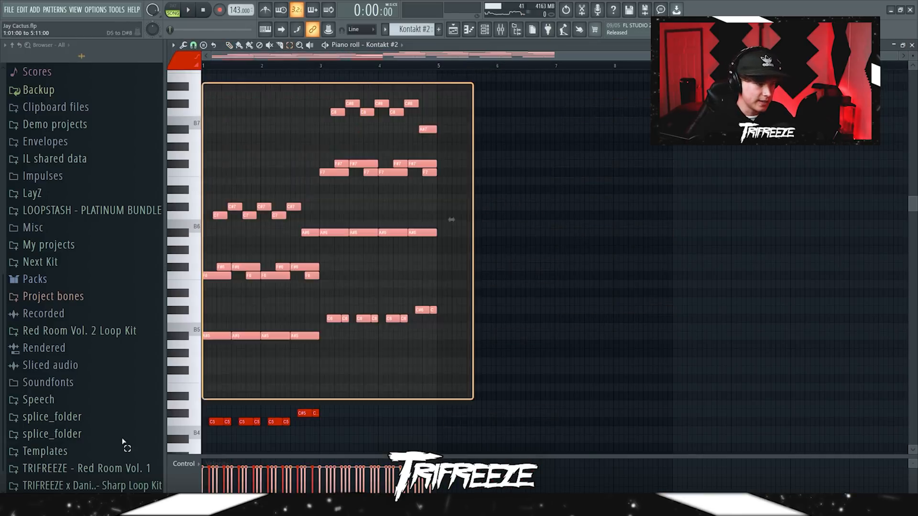
Select all Kontakt #2 melody notes, compress them to half length so they span four bars, and close the piano roll.
drag(123, 440, 121, 448)
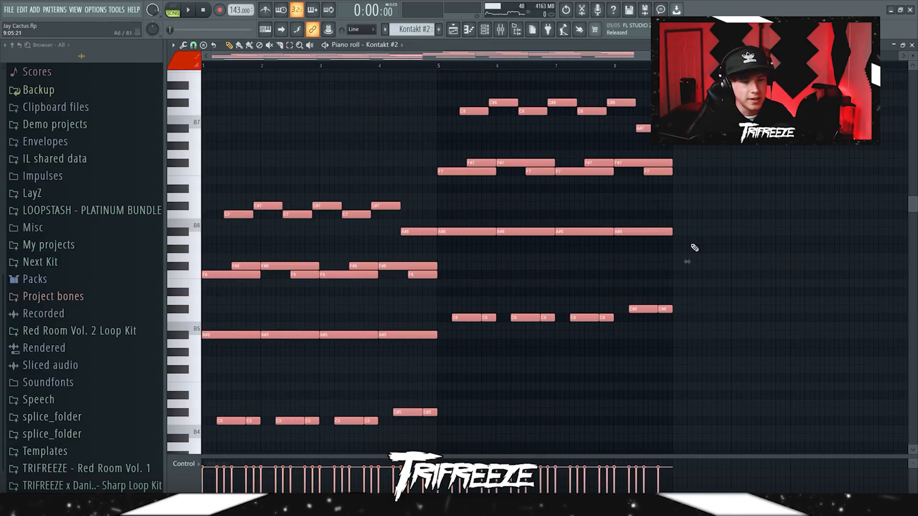
drag(687, 261, 451, 262)
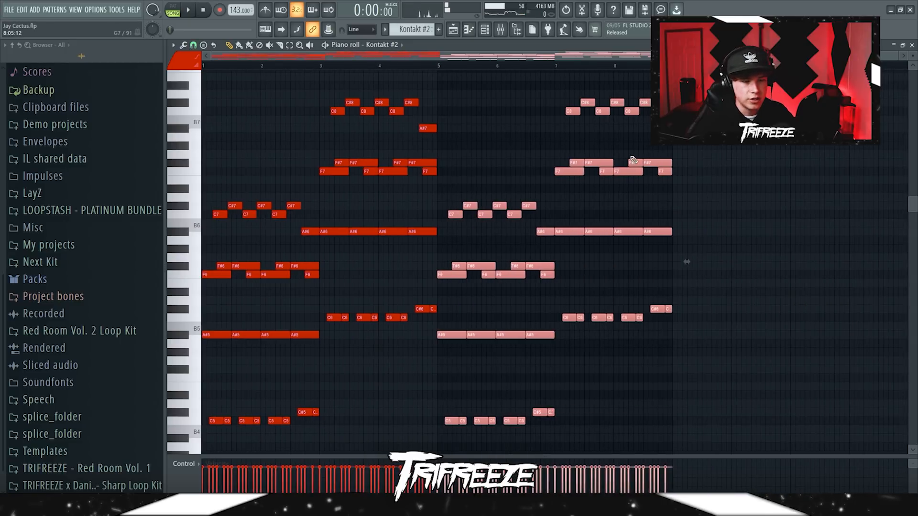
click(912, 45)
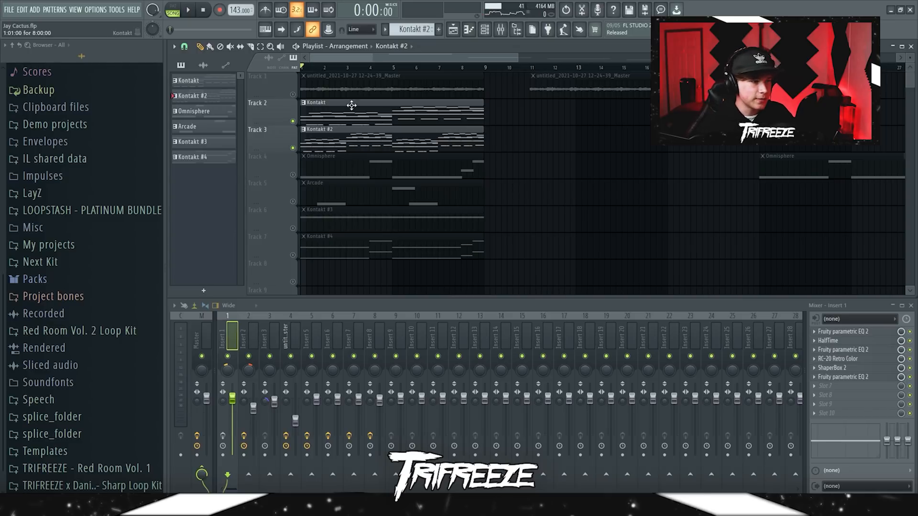
Solo Track 1 in the playlist and open the untitled_2021-10-27 audio clip.
right_click(292, 94)
double_click(329, 90)
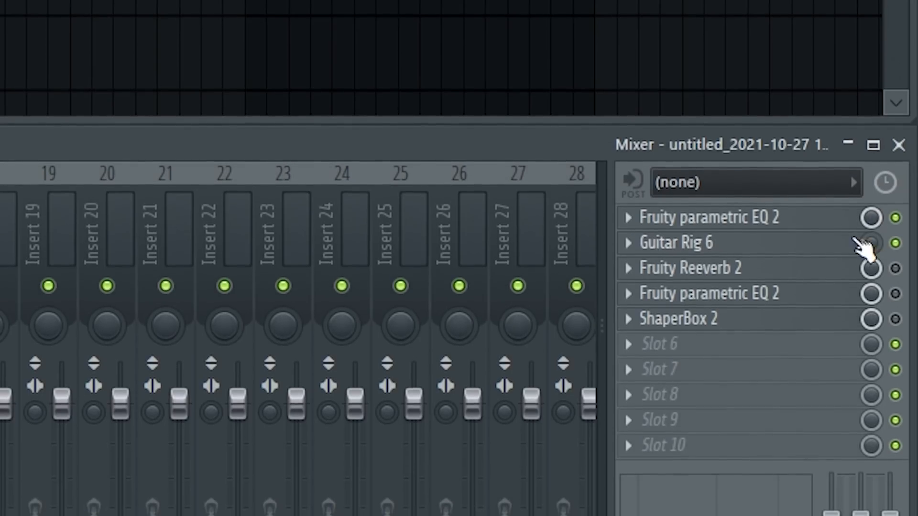
Review the Guitar Rig 6 and Fruity parametric EQ 2 effects on the audio clip's mixer track and the clip's Reverse setting.
click(858, 243)
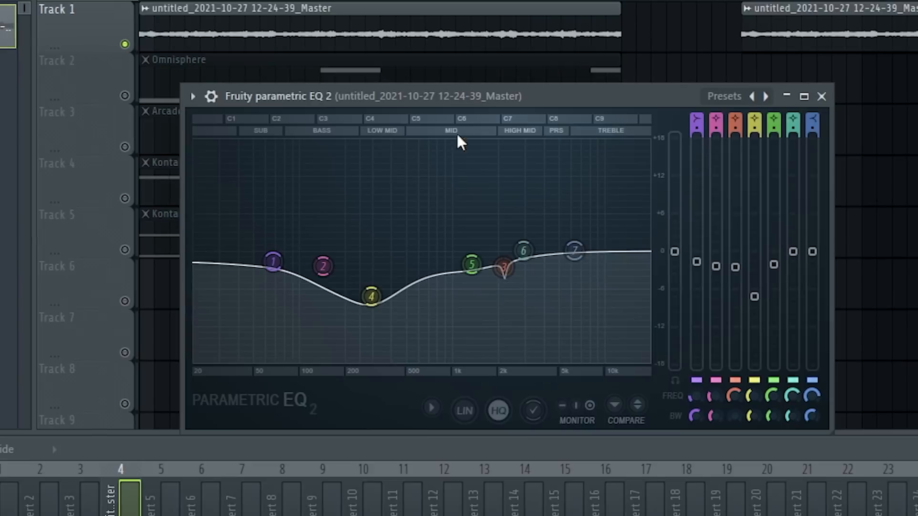
drag(504, 268, 504, 267)
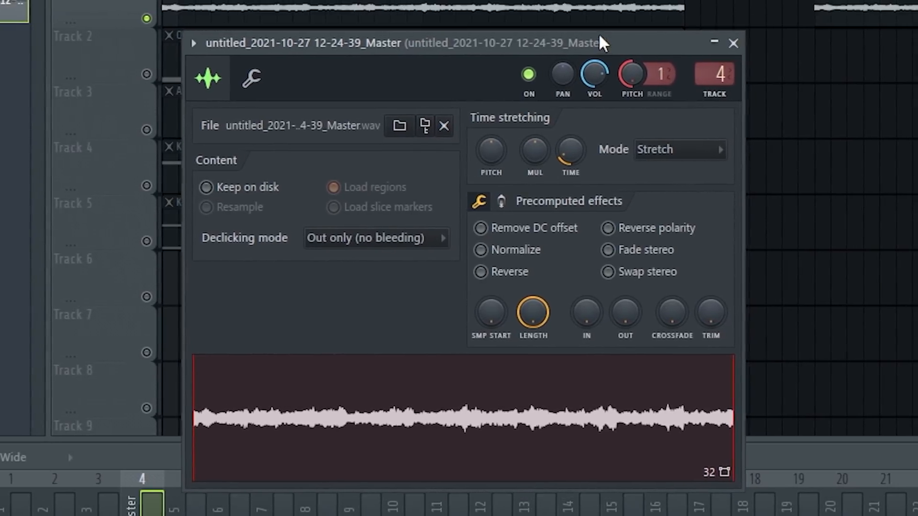
click(506, 279)
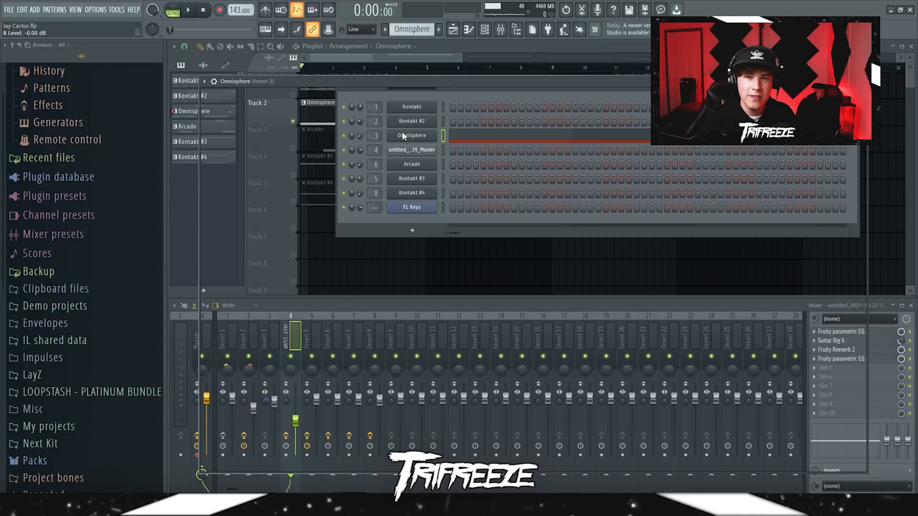
Open the Omnisphere instrument and inspect the settings of its Growler Moog Bass patch.
click(402, 131)
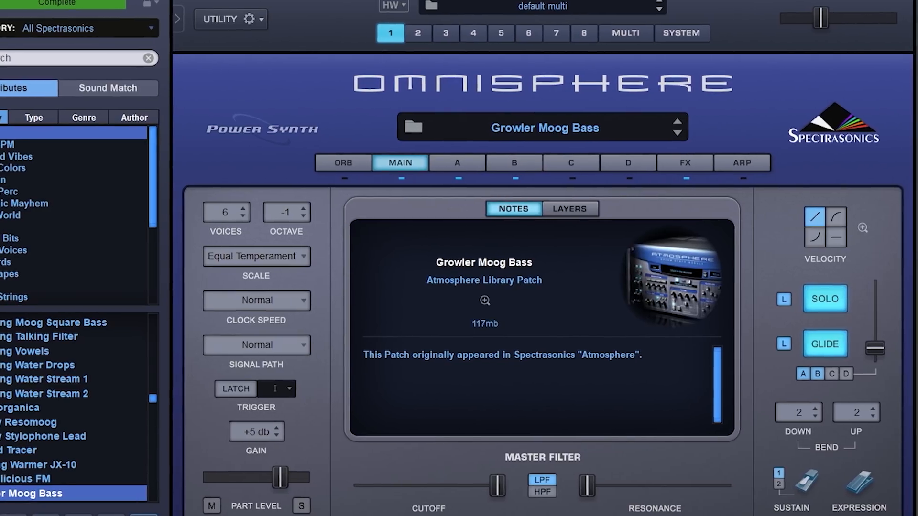
click(506, 163)
drag(675, 272, 665, 270)
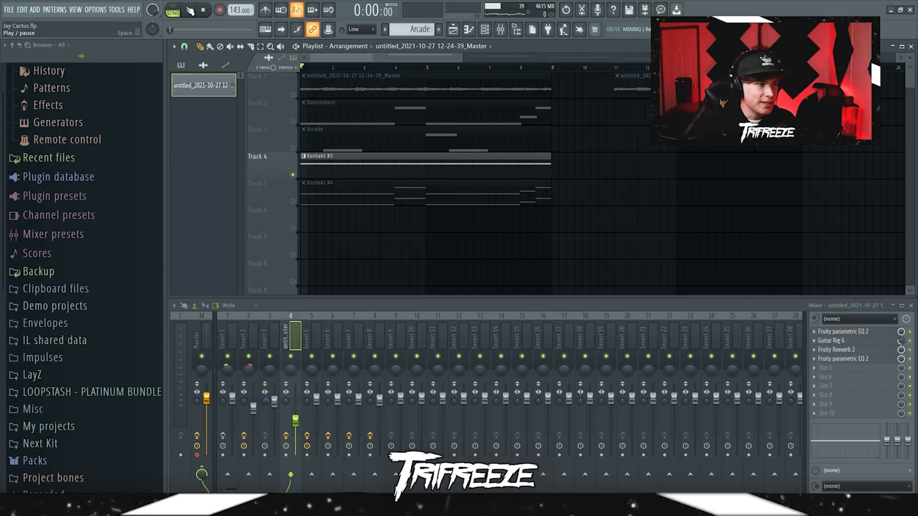
Open the Kontakt #3 instrument and browse the Kontakt database by category to show where the Celesta instrument is found.
double_click(332, 164)
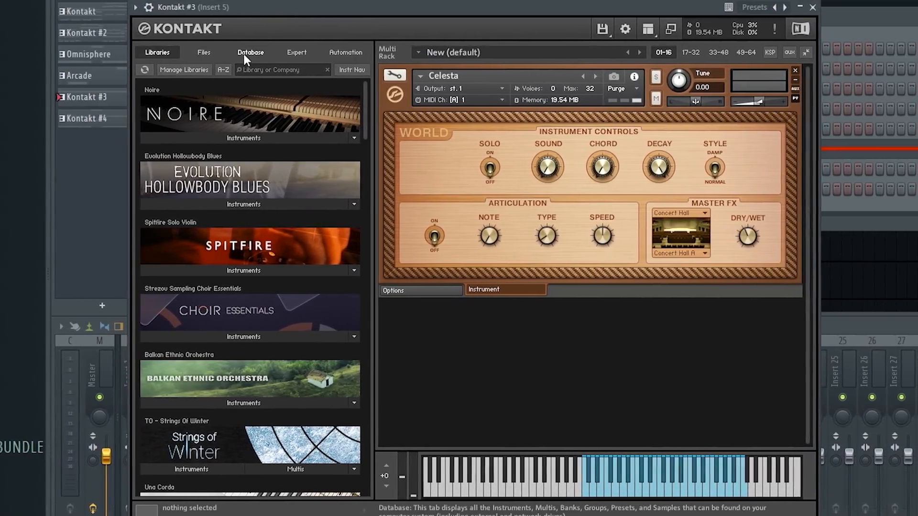
click(244, 53)
scroll(186, 186, down, 3)
click(179, 172)
click(252, 135)
click(248, 146)
click(174, 313)
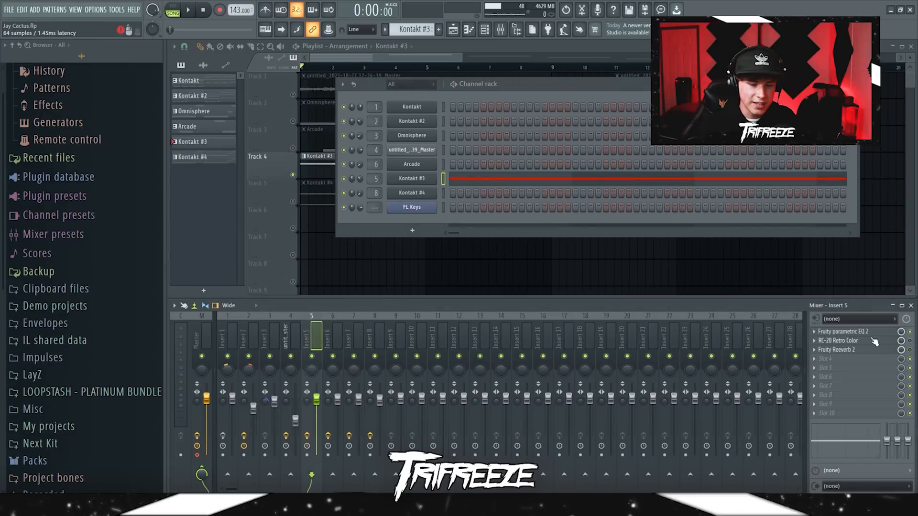
Check RC-20 Retro Color and Fruity Reeverb 2 on Insert 5 and audition the Kontakt #3 layer through them.
click(874, 340)
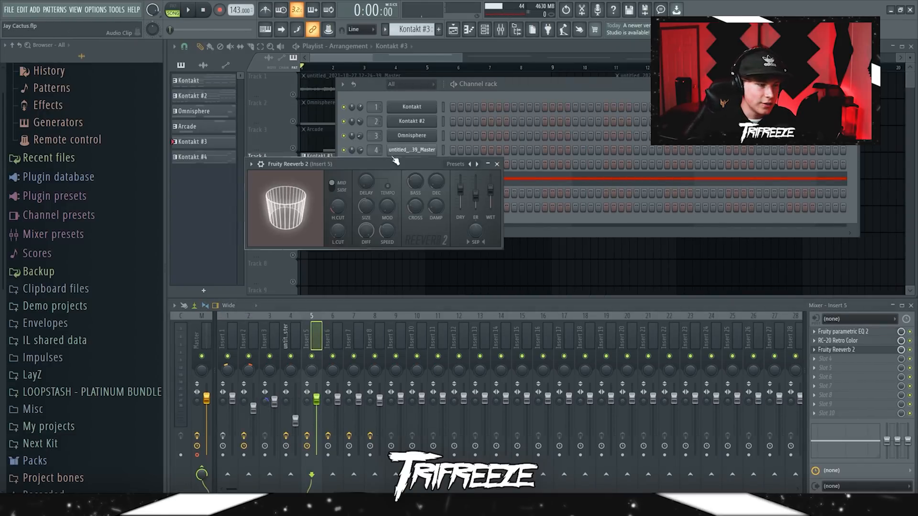
drag(393, 162, 426, 144)
key(space)
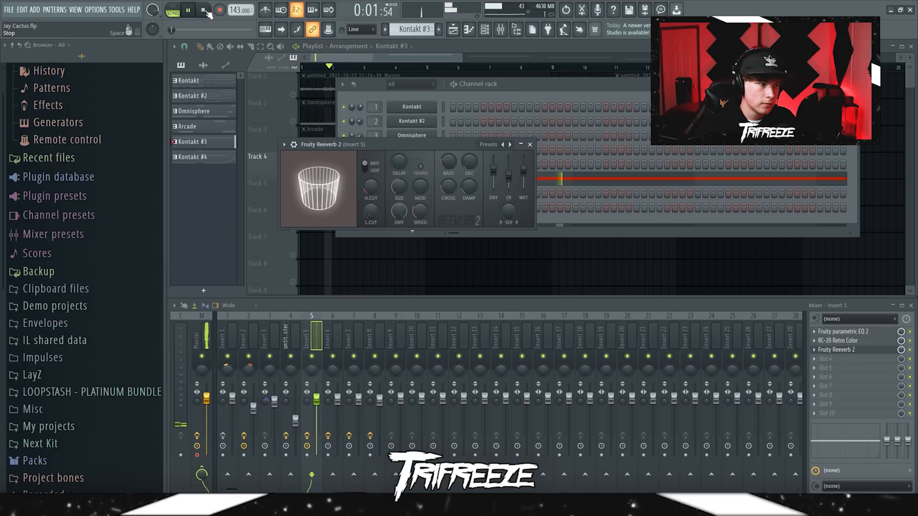
click(203, 10)
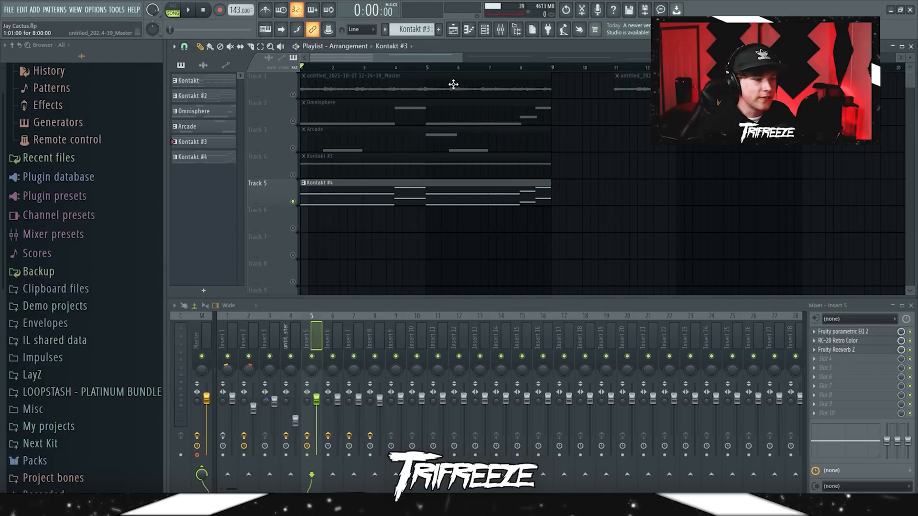
Open the Kontakt #4 melody in the piano roll, play it back and select its notes.
double_click(401, 189)
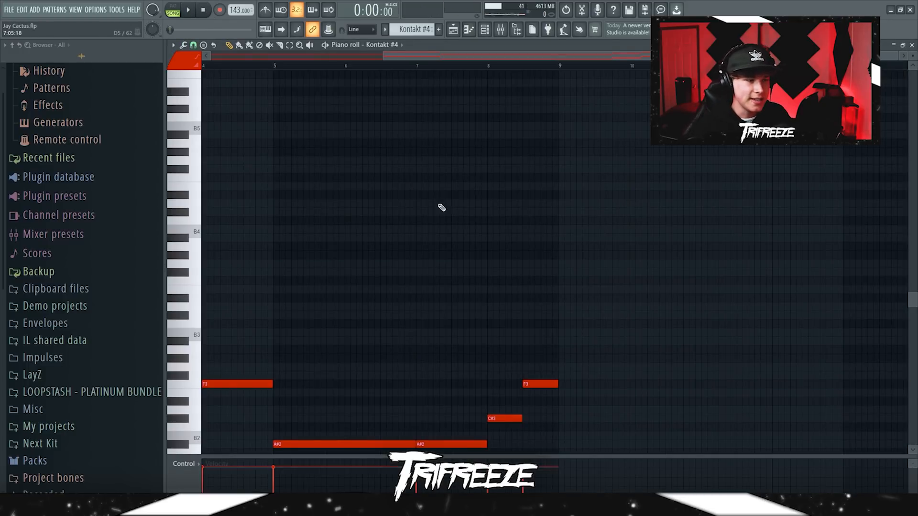
key(space)
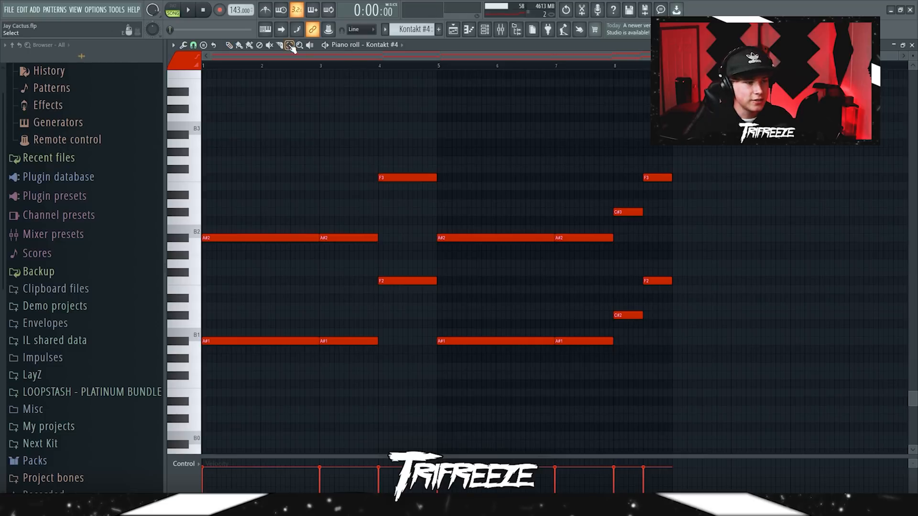
drag(791, 134, 234, 365)
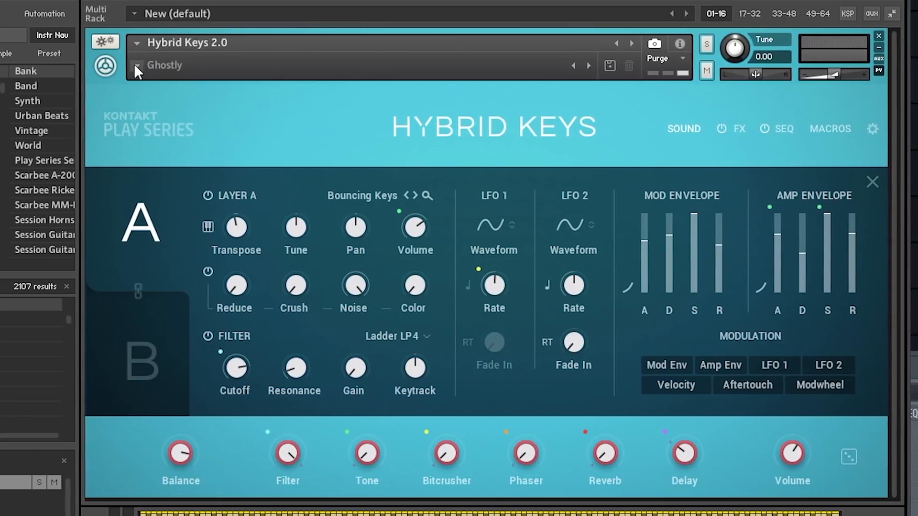
Inspect the Ghostly preset's sound settings in Kontakt #4's Hybrid Keys and review the Fruity parametric EQ 2 on Insert 8.
click(136, 66)
click(136, 66)
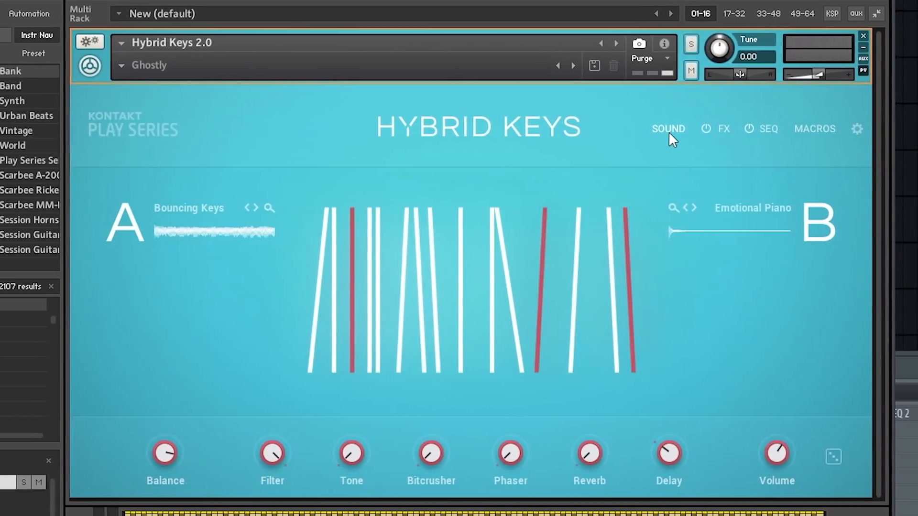
click(670, 129)
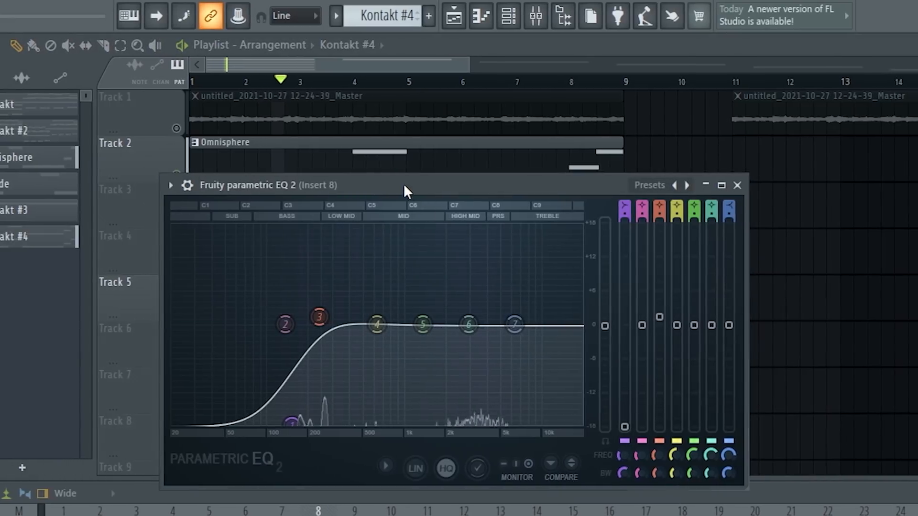
drag(404, 189, 436, 167)
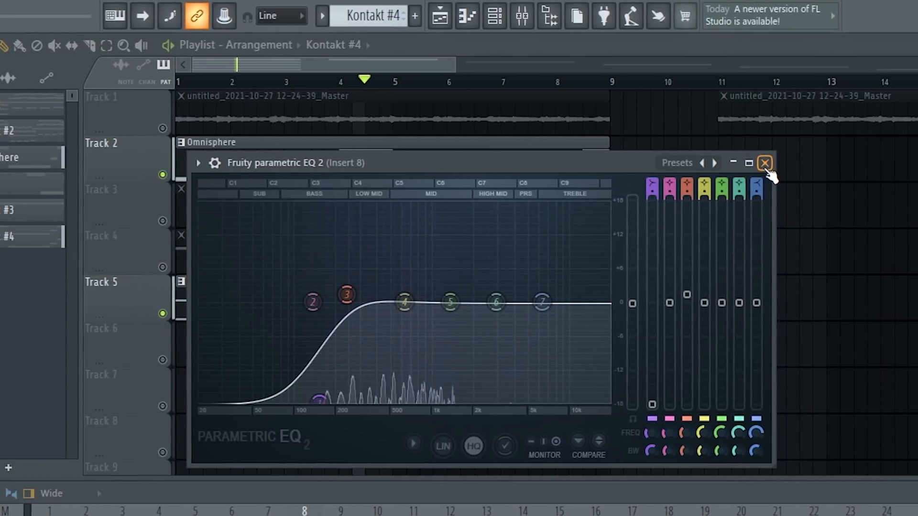
click(765, 163)
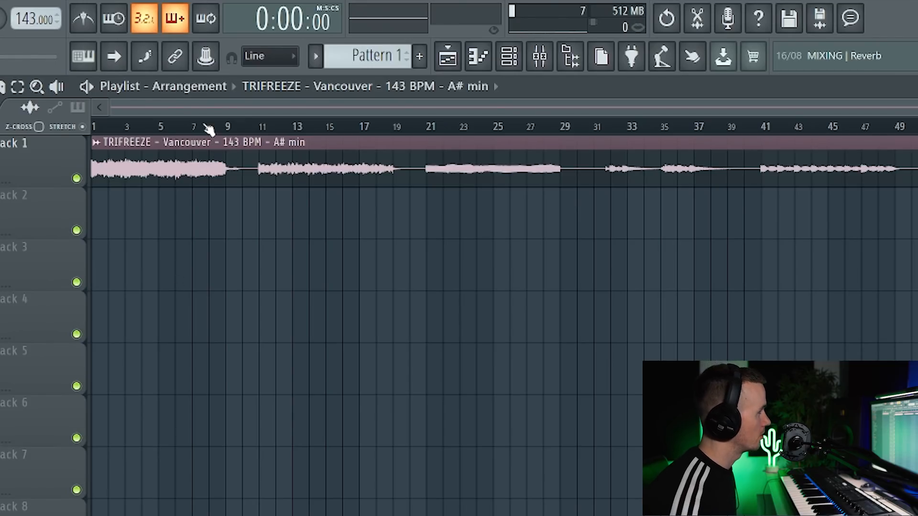
Play the TRIFREEZE - Vancouver stem clip in the new project and slice it at bar 19.
key(space)
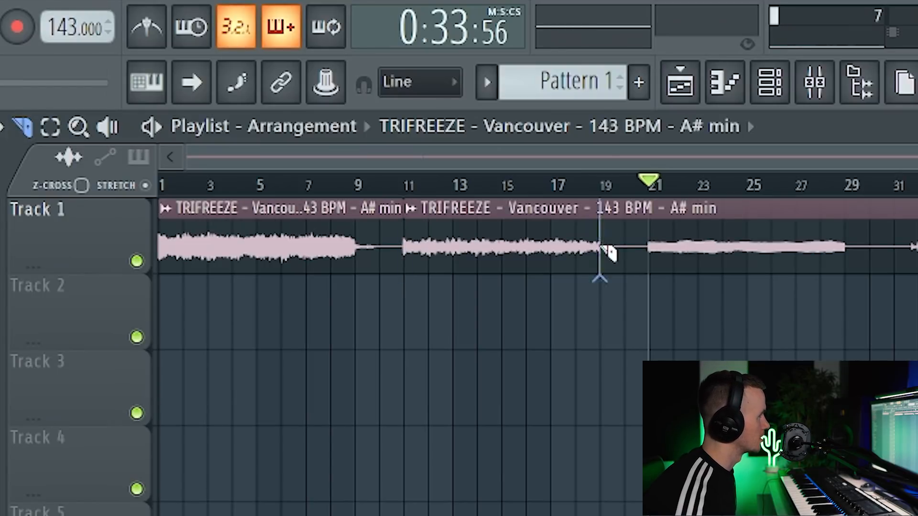
click(610, 253)
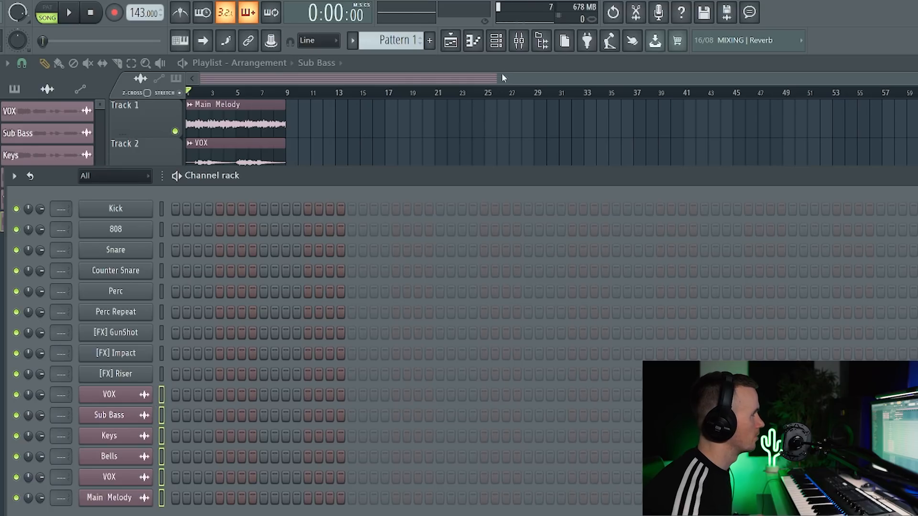
Assign the selected stem channels to consecutive mixer tracks starting at Insert 1.
key(F9)
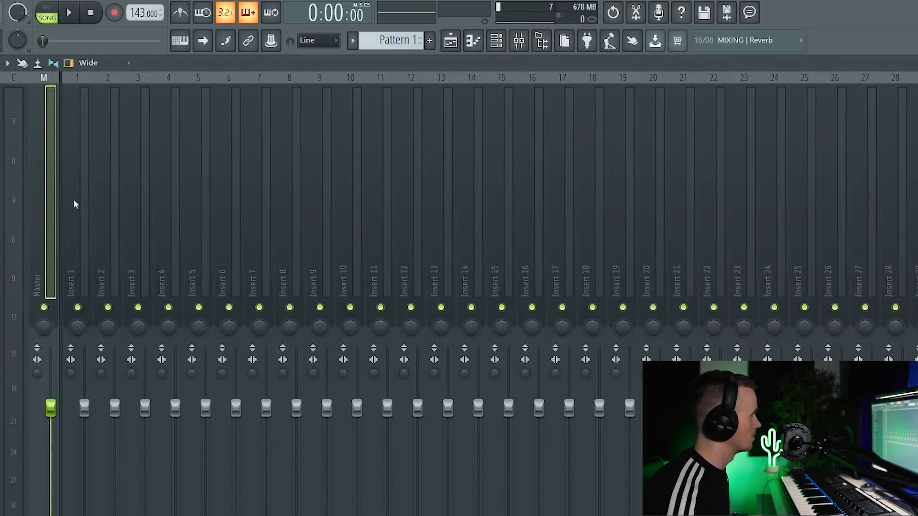
click(69, 199)
key(ctrl+l)
Select the six stem mixer tracks from VOX to Main Melody and route them to Insert 7.
drag(101, 185, 239, 186)
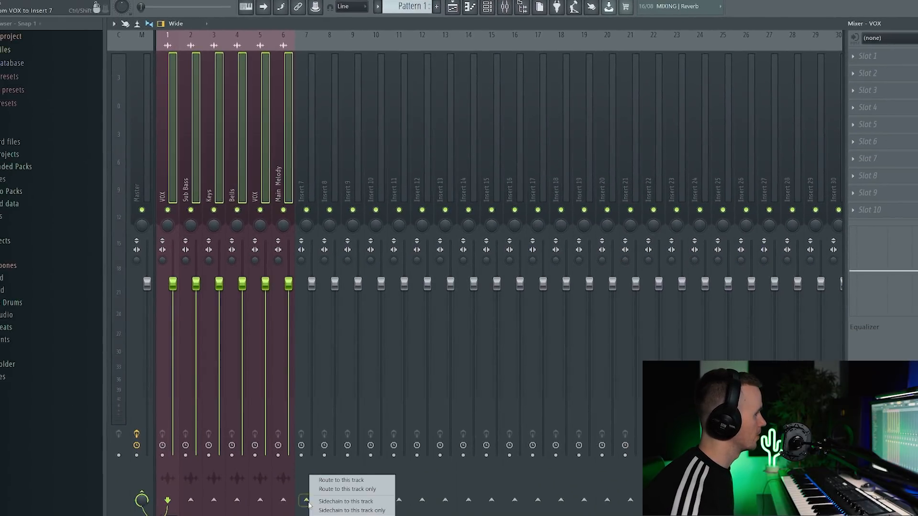
right_click(305, 188)
click(355, 43)
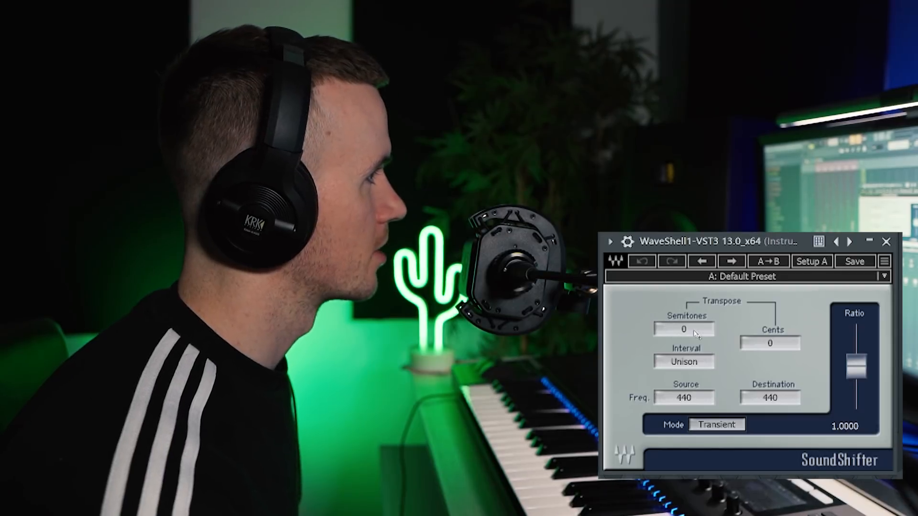
Transpose the Instrument Bus by 2 semitones in SoundShifter and set its FabFilter Pro-Q 3 low cut to about 87 Hz.
drag(694, 330, 695, 334)
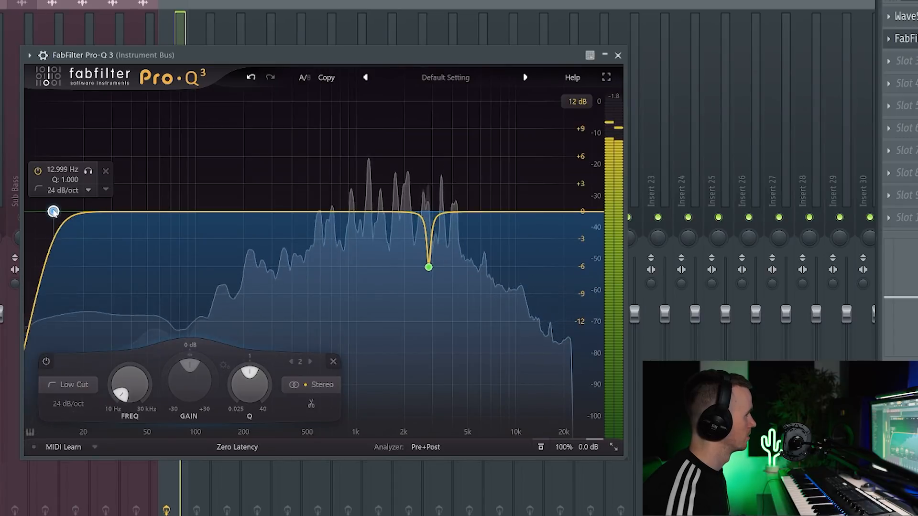
drag(53, 211, 180, 224)
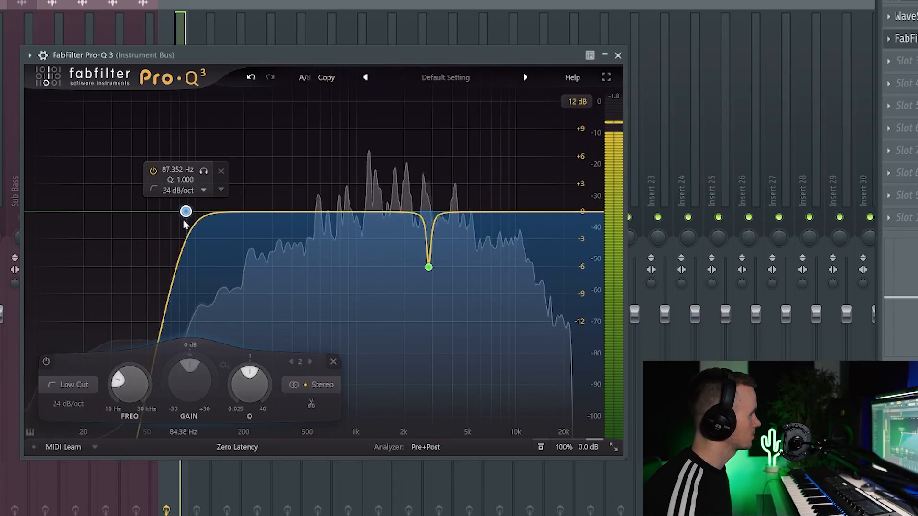
mouse_move(430, 272)
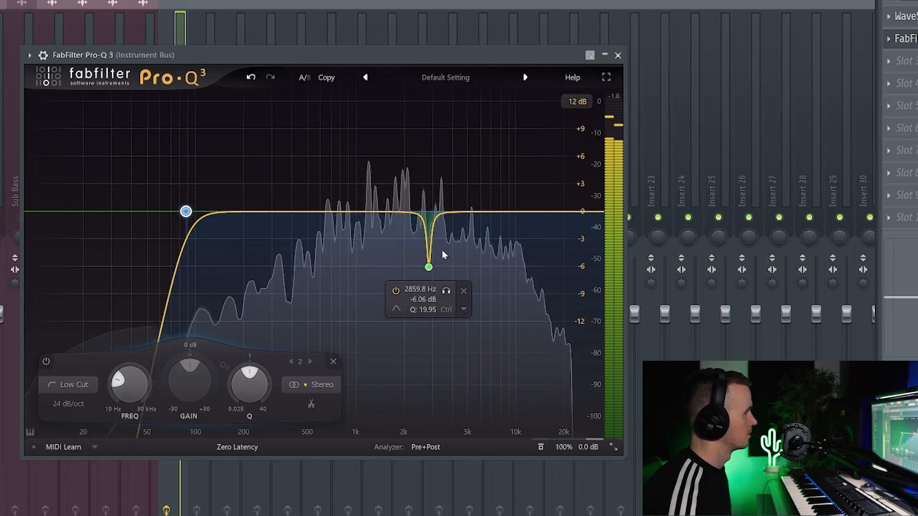
click(618, 56)
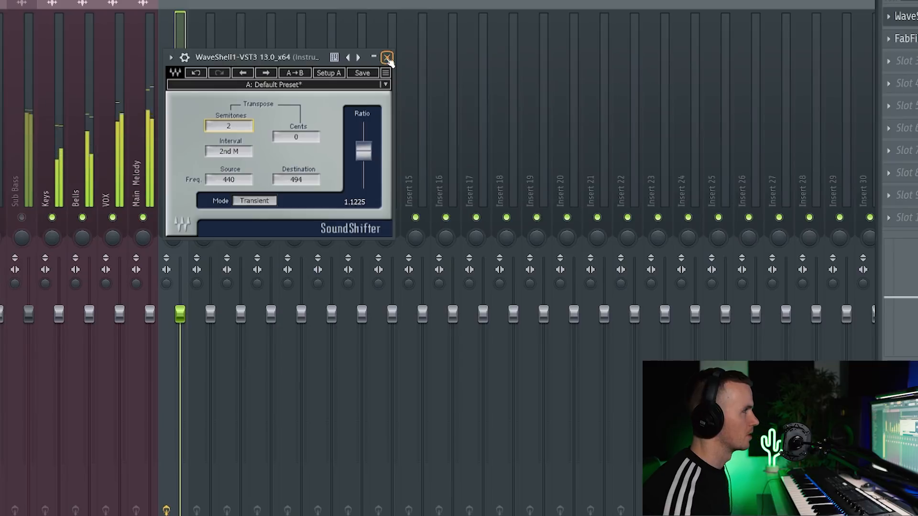
click(387, 58)
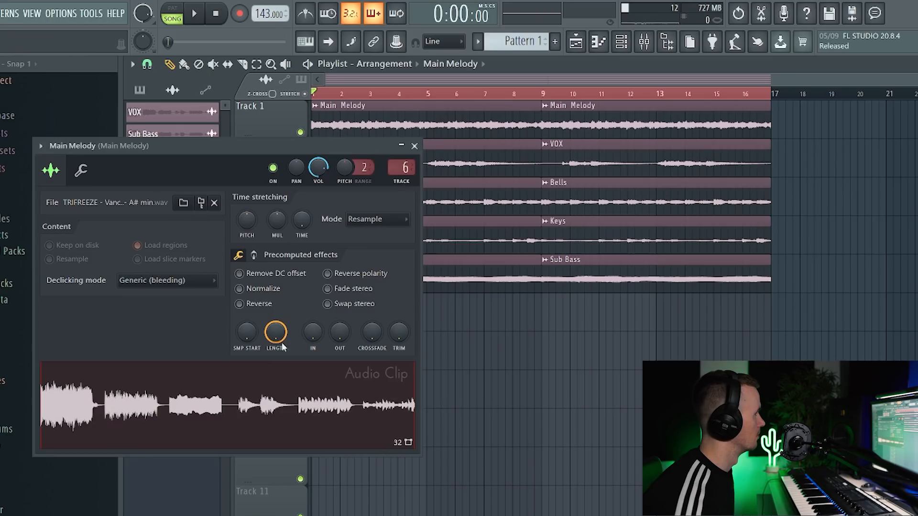
Reverse the Main Melody audio clip and close its channel settings.
click(264, 308)
click(414, 146)
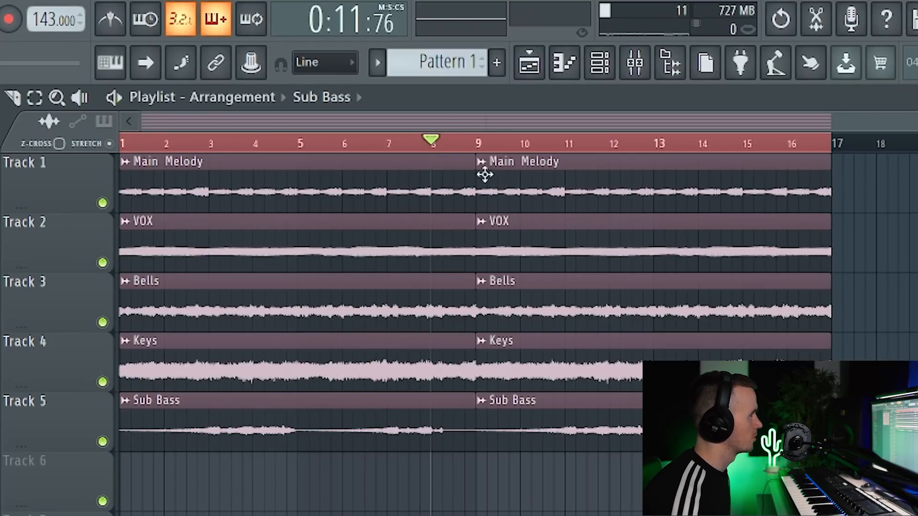
Audition the reversed stems in the playlist, restarting playback from bars 7, 6 and 5.
key(space)
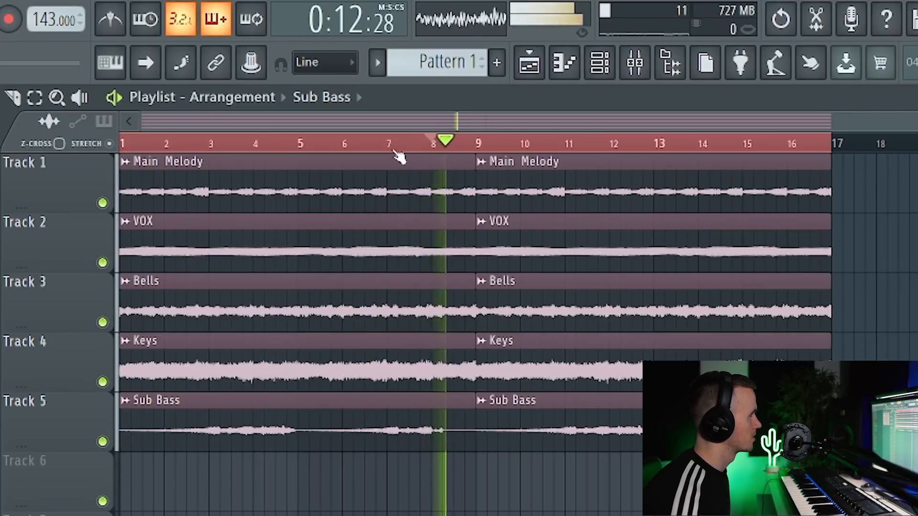
click(390, 145)
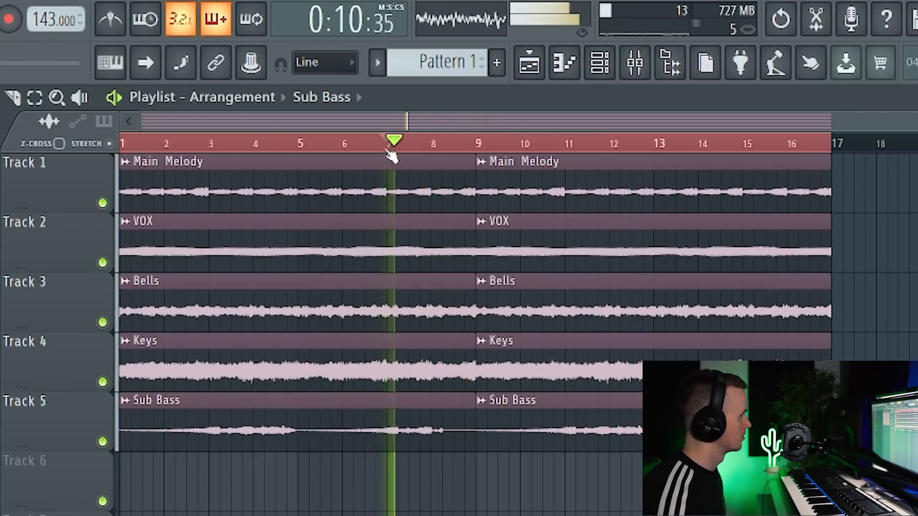
click(344, 146)
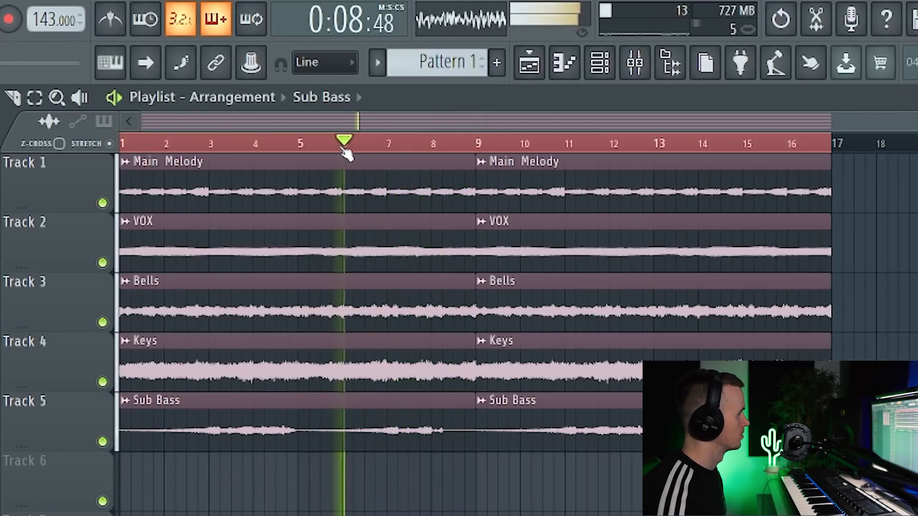
click(304, 146)
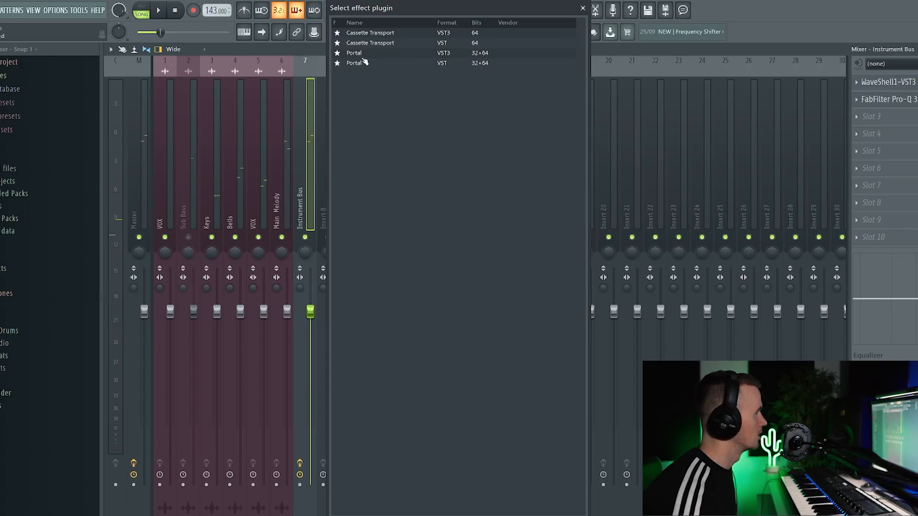
Add the Portal effect to the Instrument Bus and move its window clear of the mixer tracks.
double_click(364, 63)
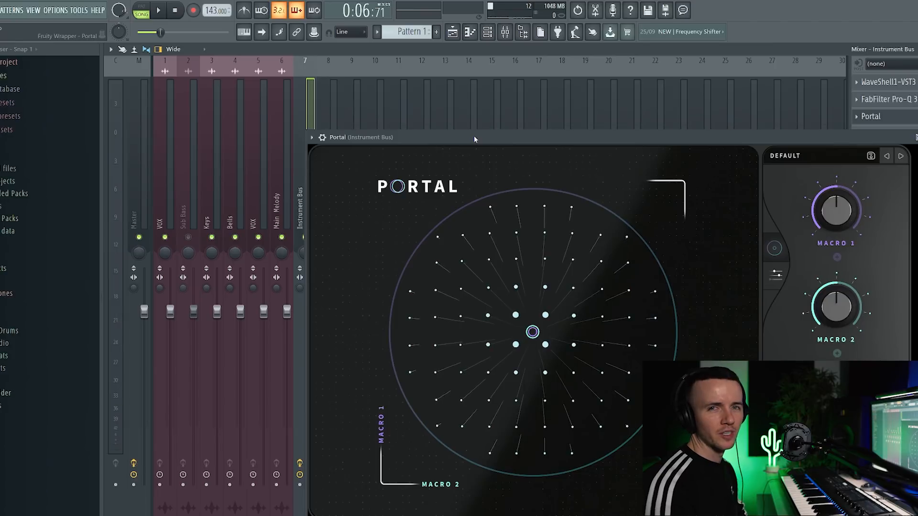
drag(623, 139, 398, 114)
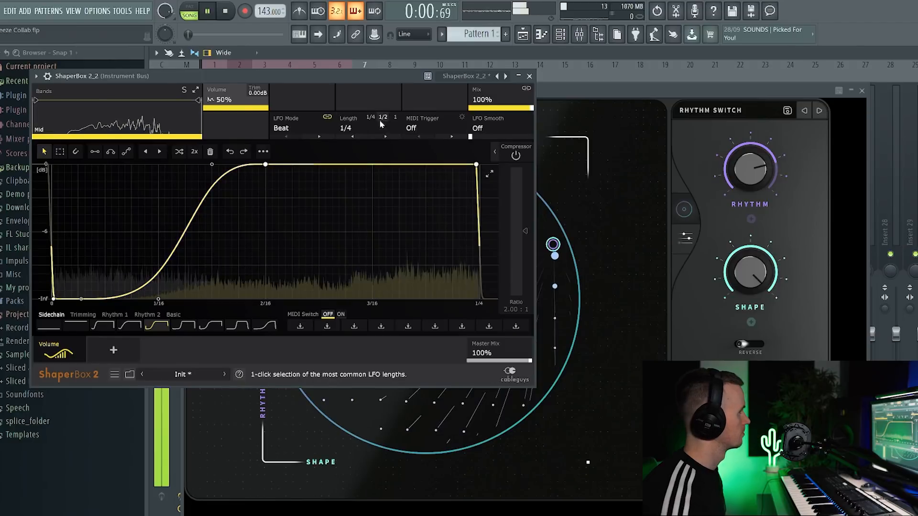
Look through the available LFO lengths for the Instrument Bus volume curve in ShaperBox 2.
click(381, 129)
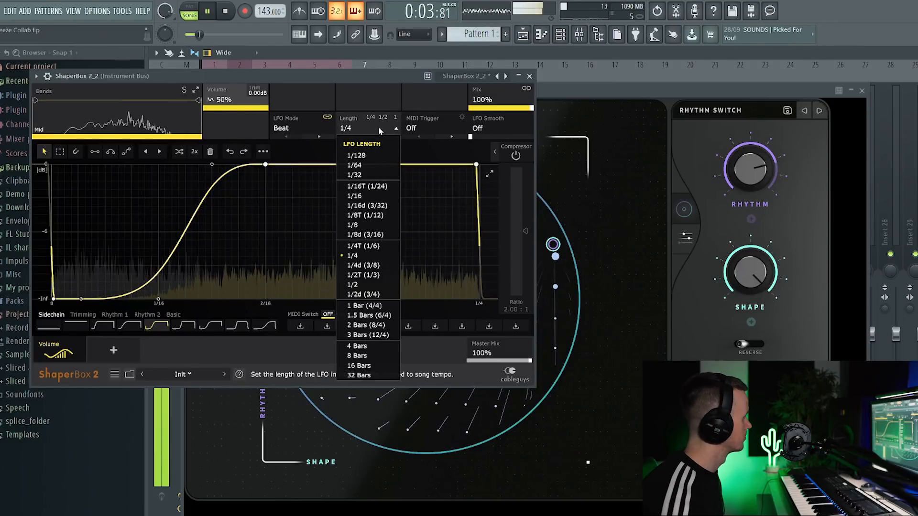
click(371, 74)
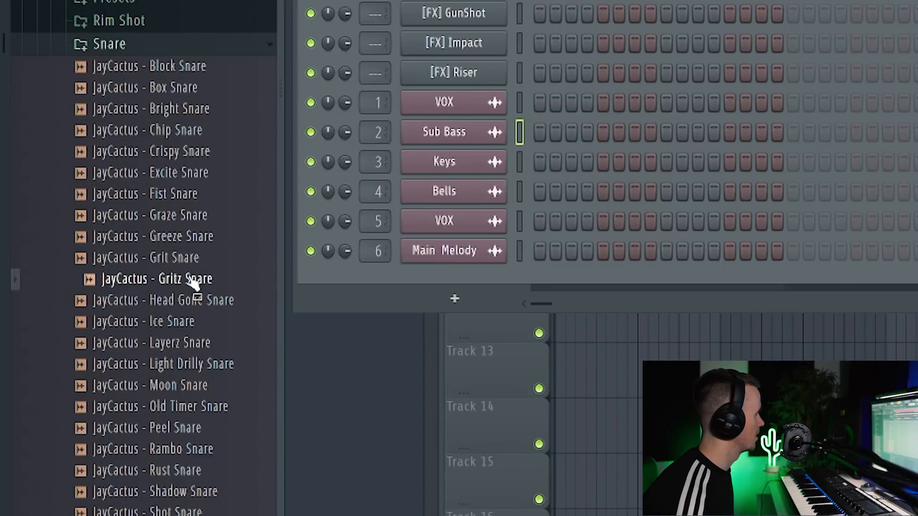
Load the Gritz Snare onto the Snare channel and program its hits, adding one and deleting the last in the repeated half.
drag(194, 282, 180, 117)
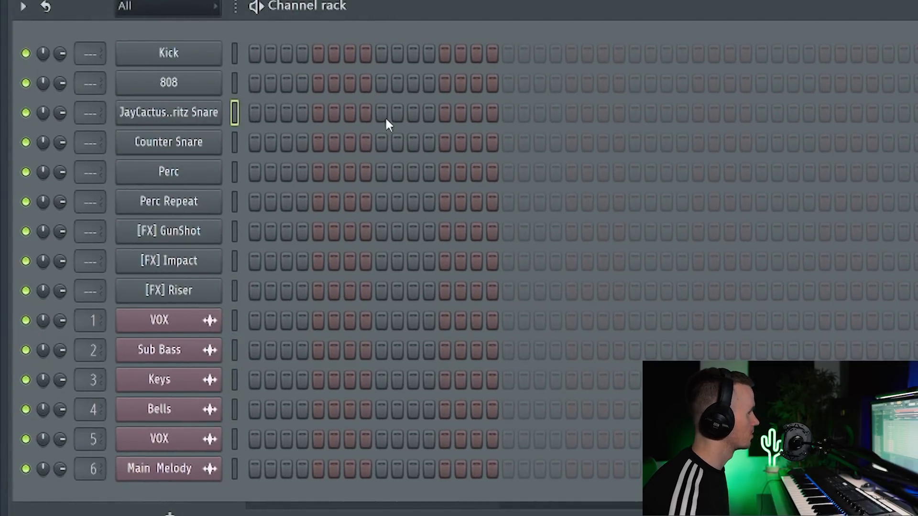
click(382, 113)
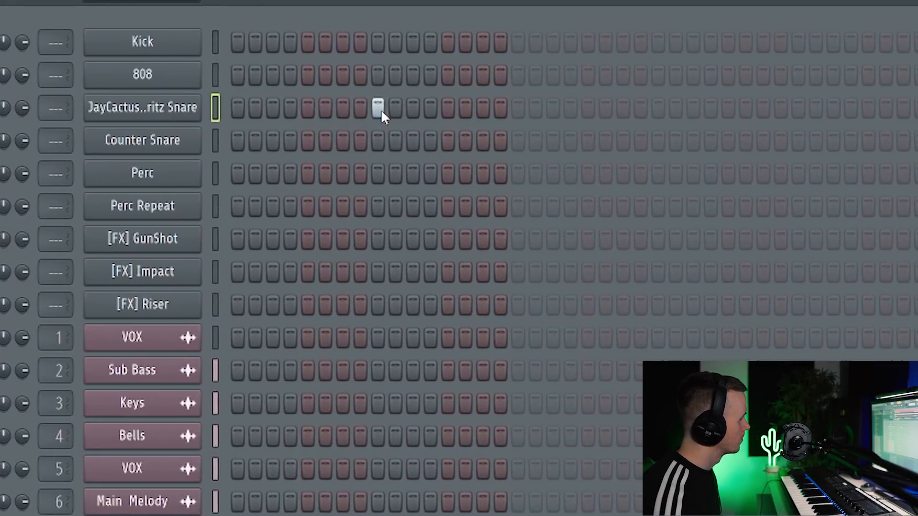
click(625, 108)
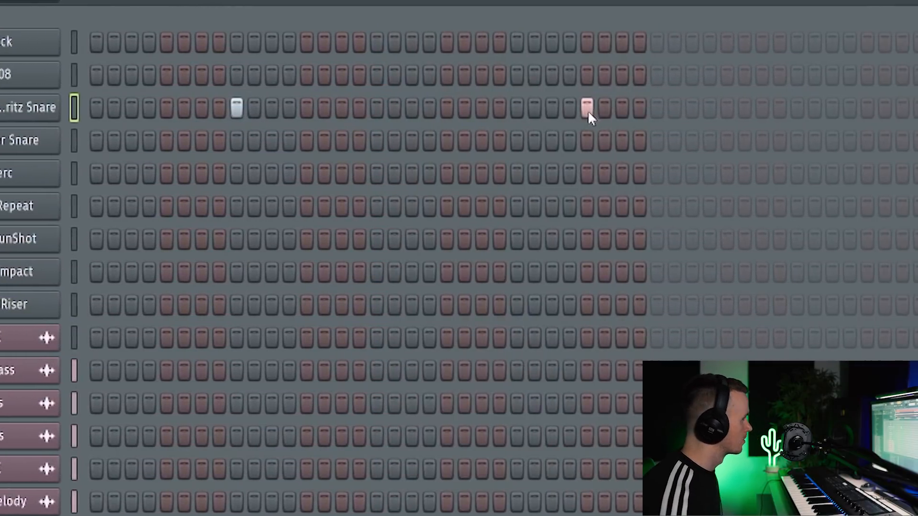
click(835, 108)
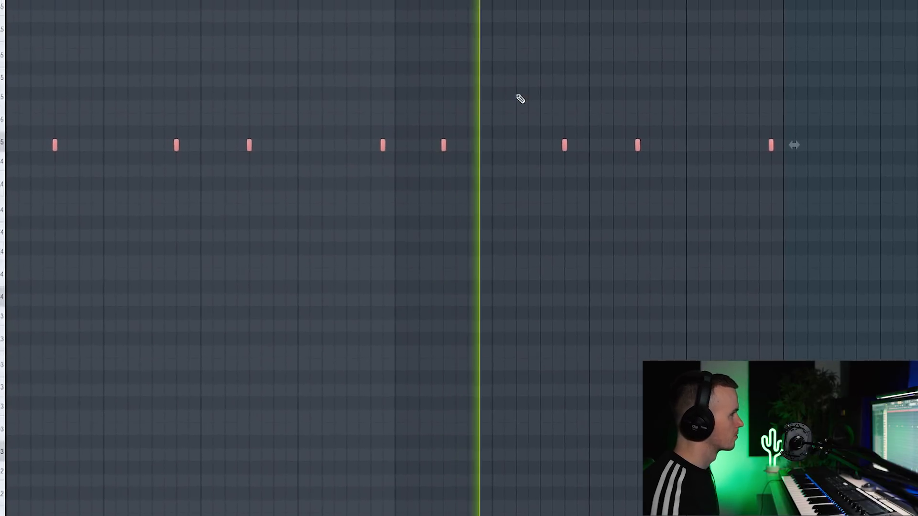
click(527, 145)
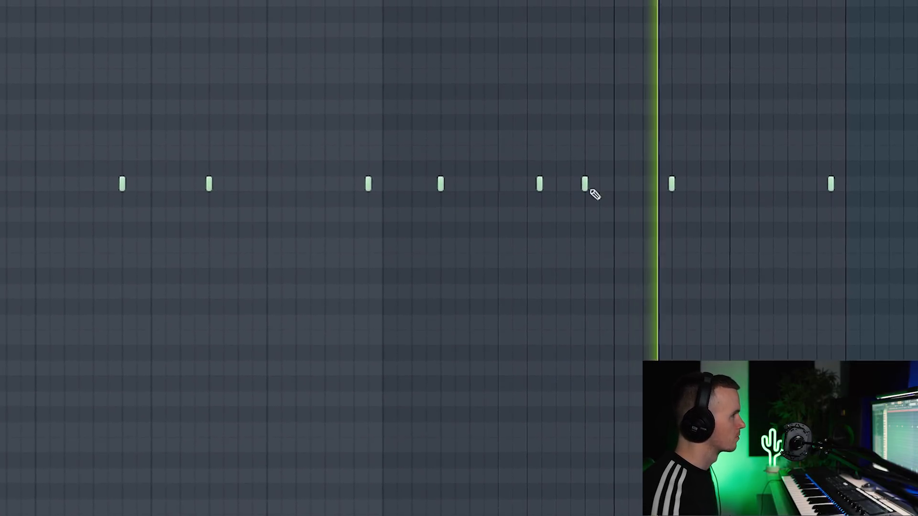
right_click(819, 177)
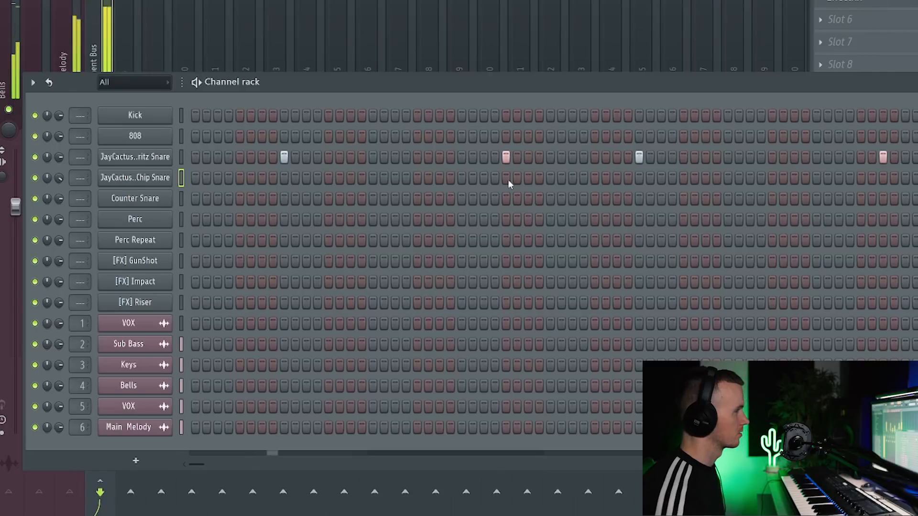
Layer Chip Snare hits with the Gritz Snare on steps 29, 63, 93 and 125.
click(506, 179)
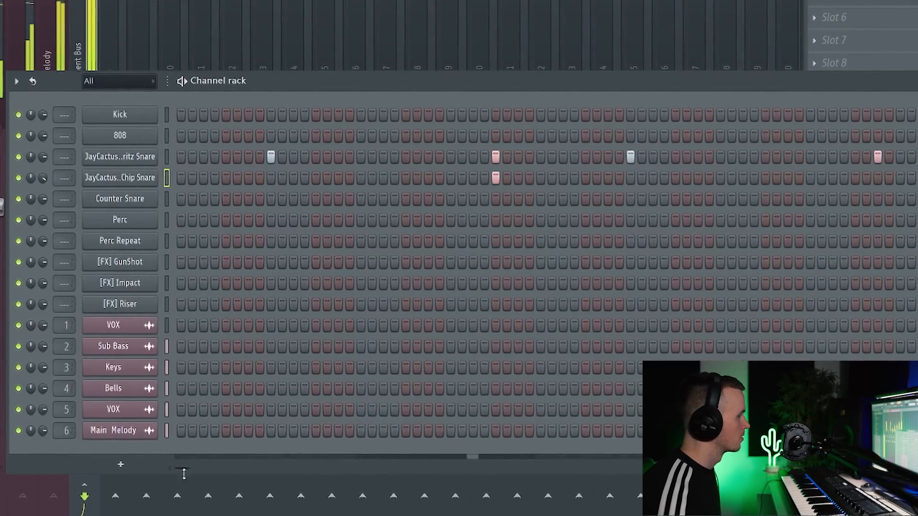
drag(177, 472, 205, 475)
click(583, 179)
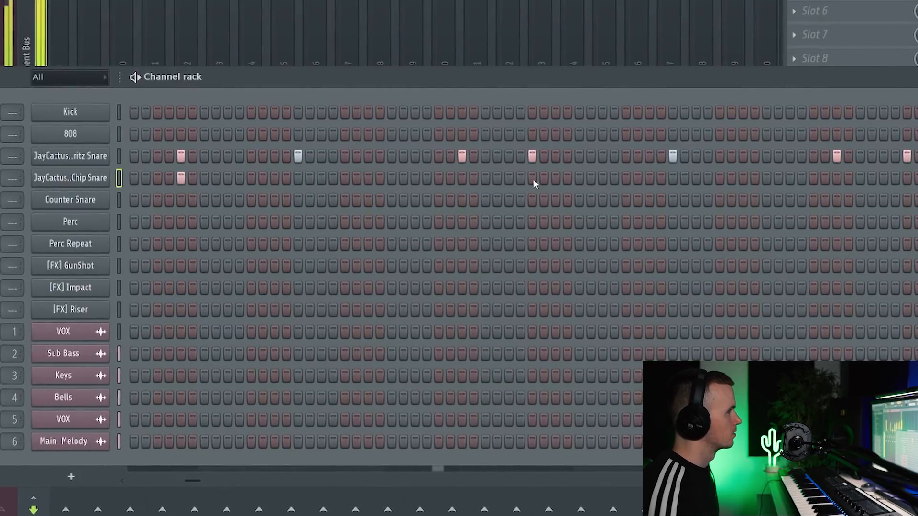
click(541, 180)
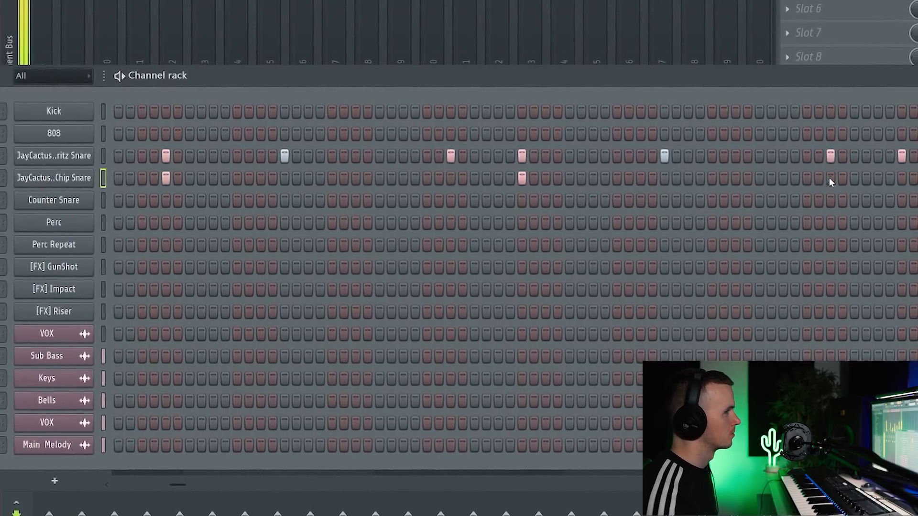
click(900, 178)
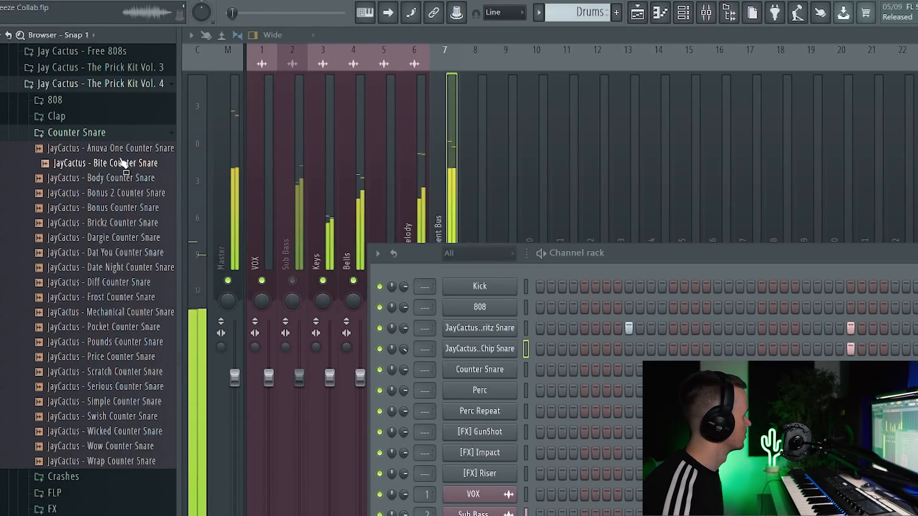
Load the Bite Counter Snare onto the Counter Snare channel and lower its second note from the main row to G#4.
drag(113, 154, 542, 383)
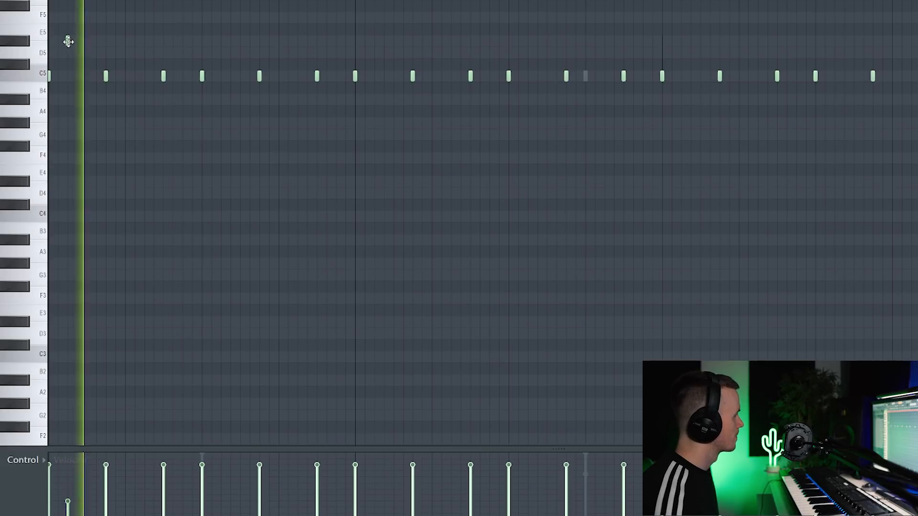
drag(105, 75, 105, 127)
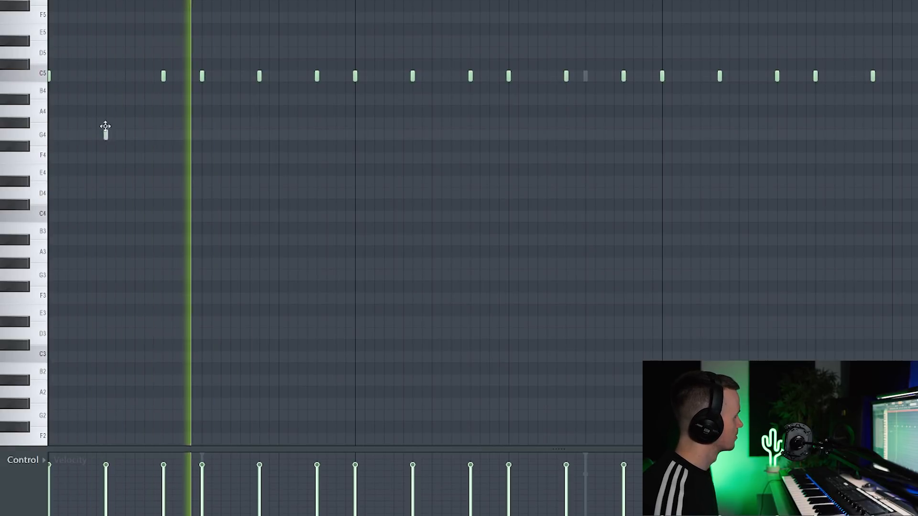
key(space)
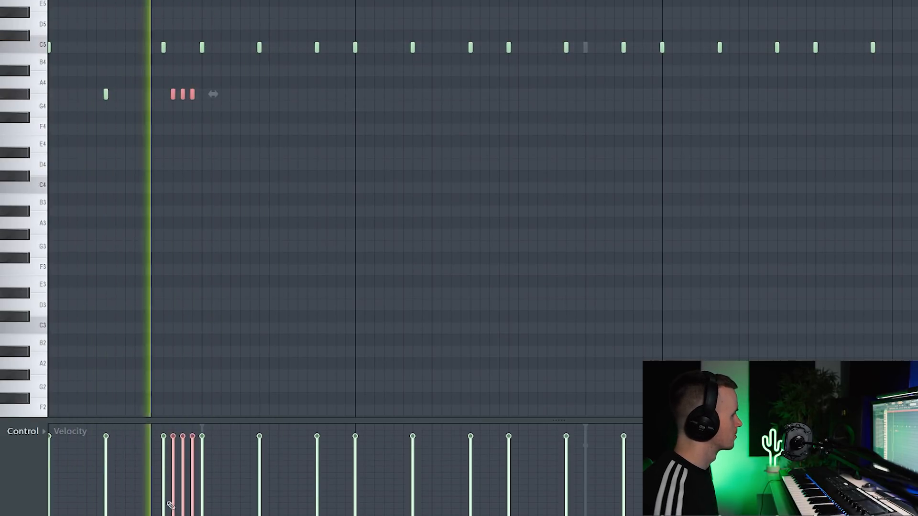
Ramp up the velocities of the three-note G#4 roll and add single counter snare notes at D#5 and G#4.
drag(171, 505, 213, 429)
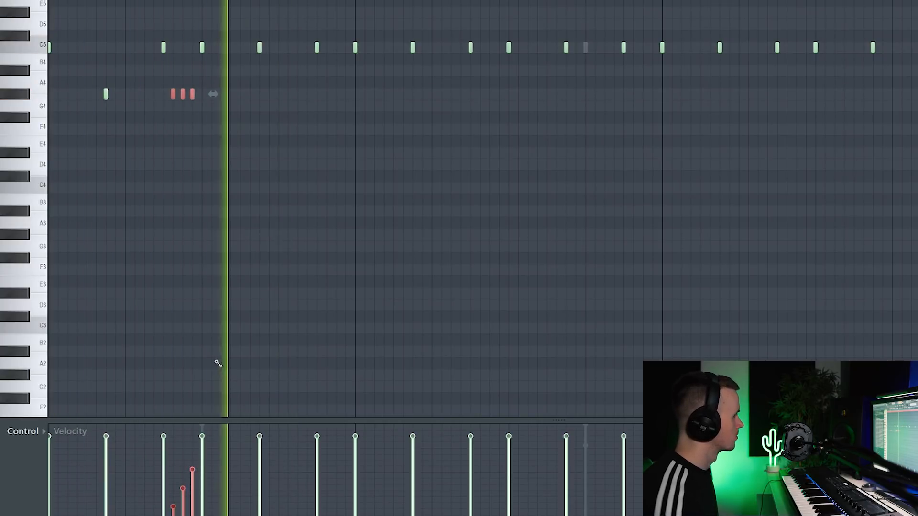
click(221, 10)
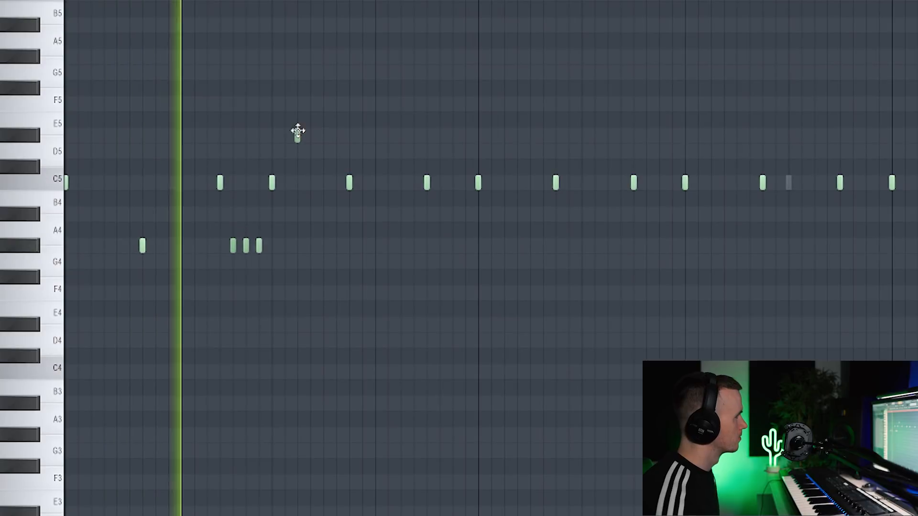
key(space)
click(401, 246)
key(space)
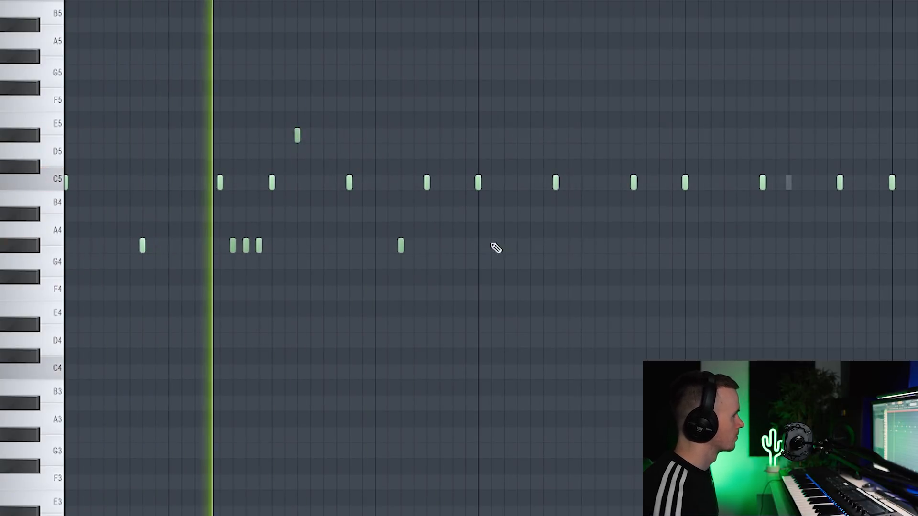
Add a descending counter snare run on B4, A#4, G#4 and G4, and copy the late four-note G#4 roll down to D4.
click(491, 198)
click(504, 214)
click(516, 246)
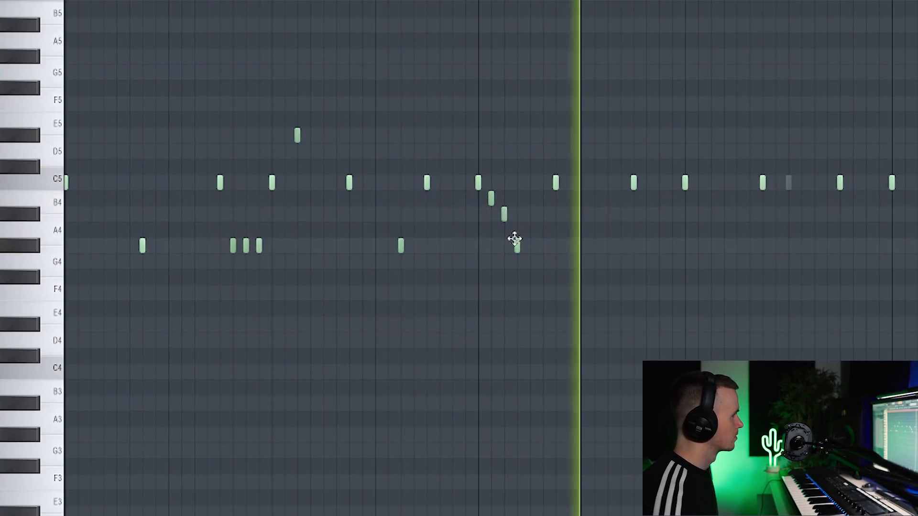
click(529, 261)
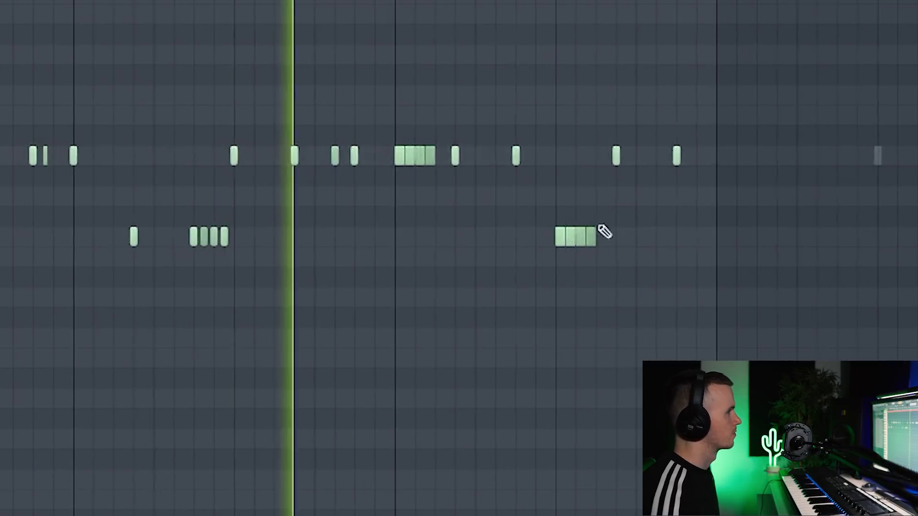
click(564, 242)
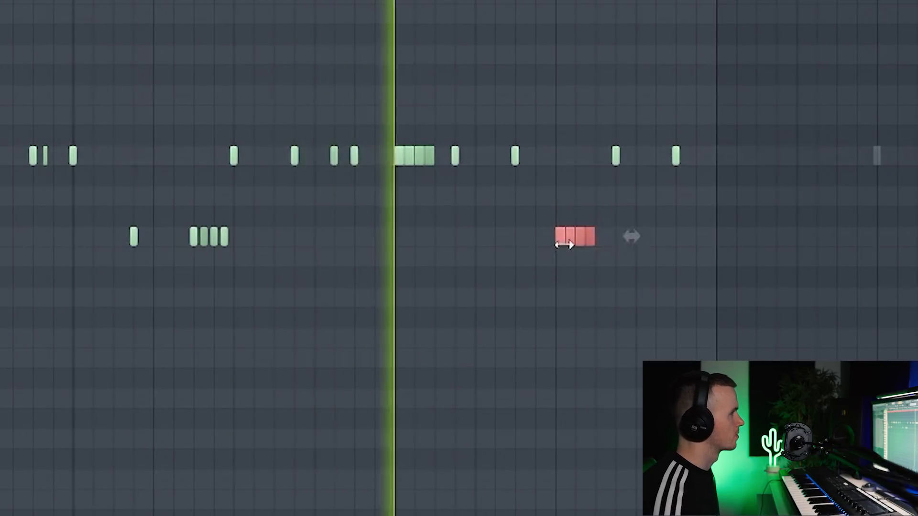
drag(561, 241, 660, 273)
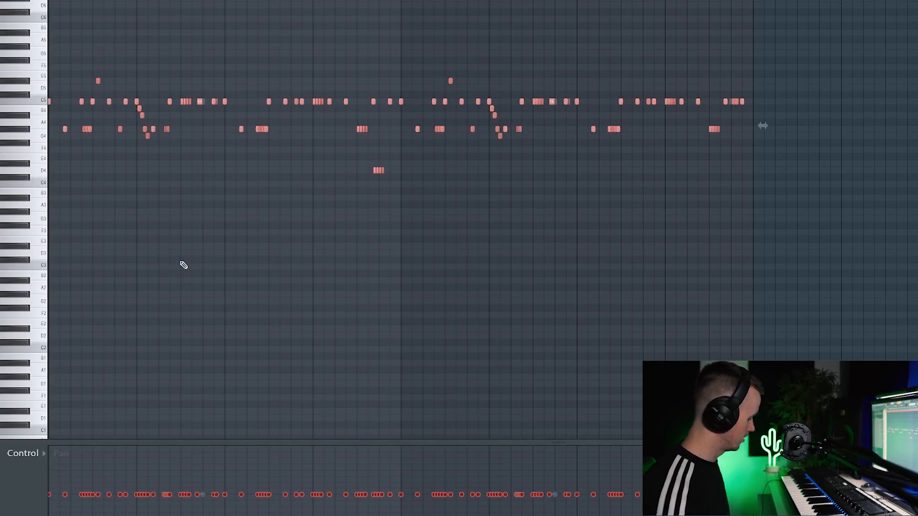
Randomize the pan and velocity levels of all counter snare notes with Bipolar enabled, and deselect the notes.
key(alt+r)
click(394, 297)
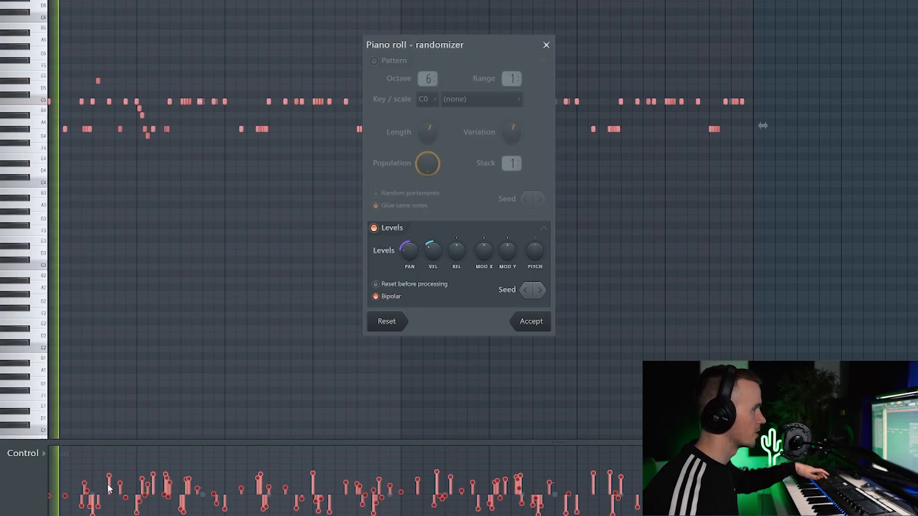
key(space)
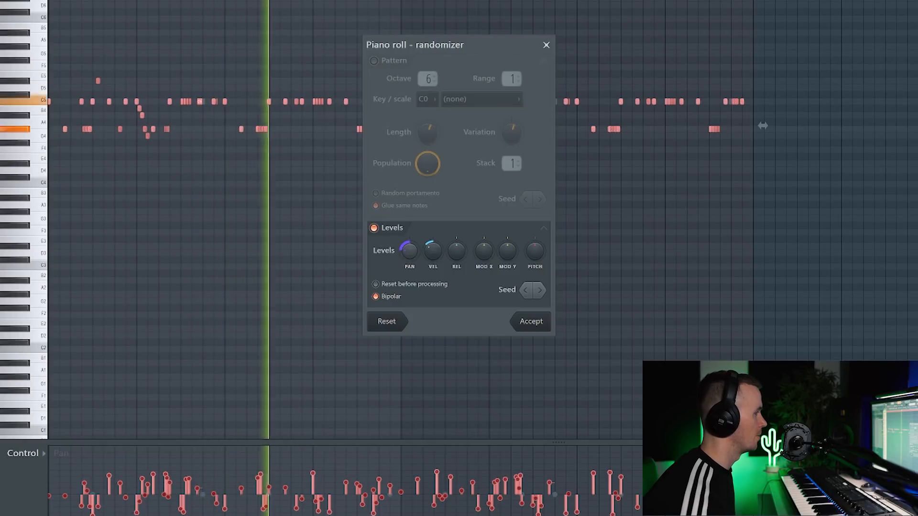
click(543, 324)
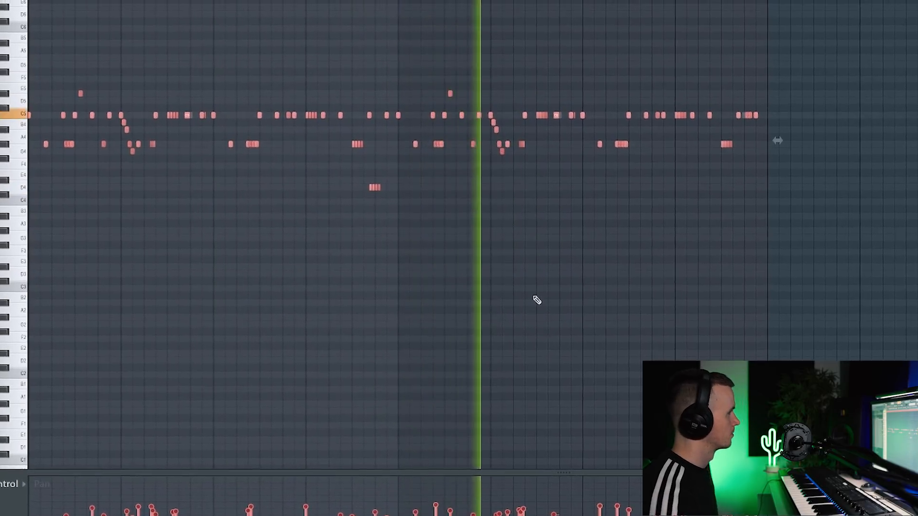
ctrl+click(539, 309)
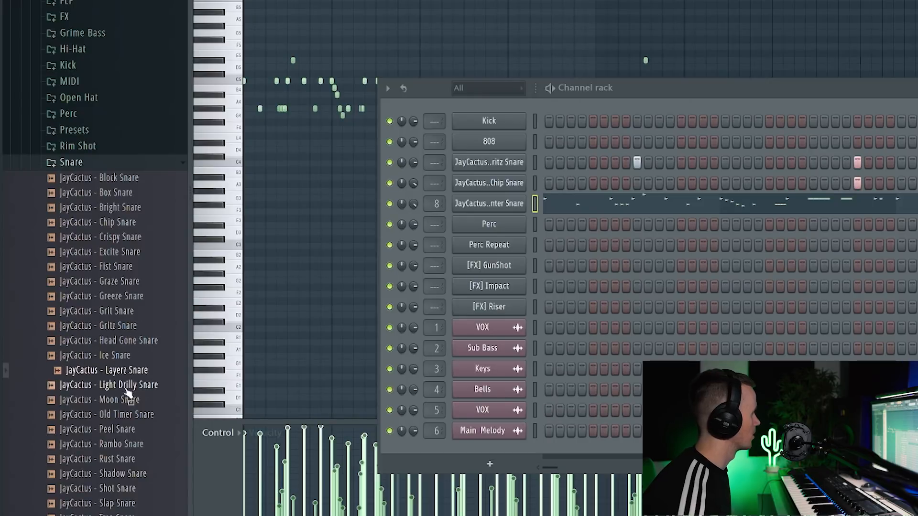
Add the Light Drilly Snare as a new channel below the counter snare and place four hits on it.
drag(522, 219, 522, 220)
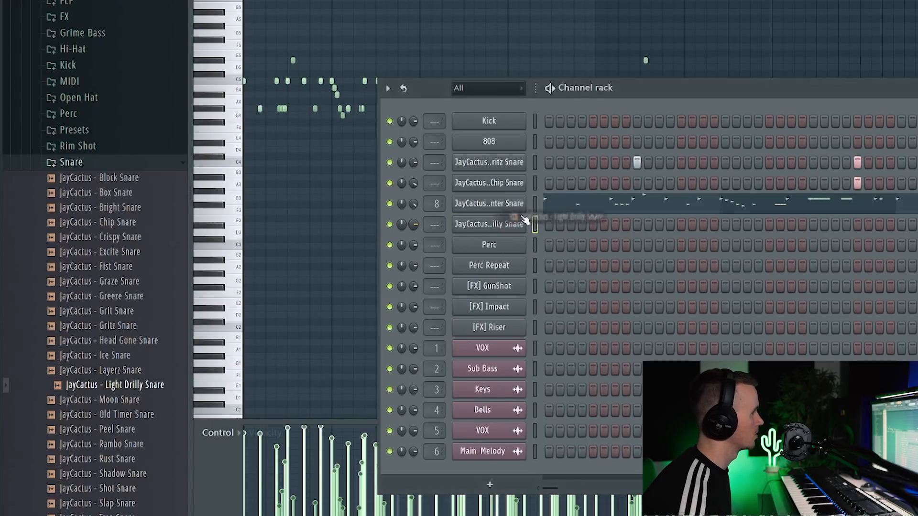
click(725, 224)
click(758, 224)
click(814, 224)
click(846, 223)
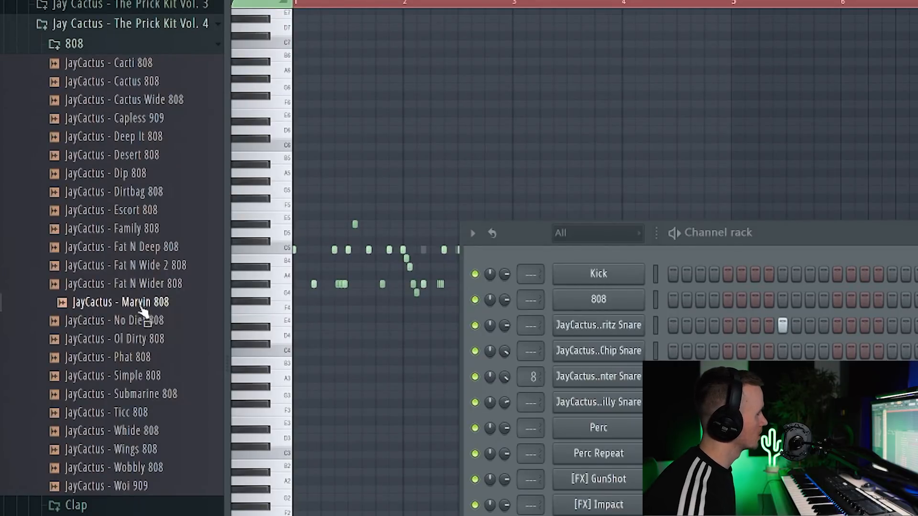
Load the Marvin 808, transpose its whole note pattern down one octave and audition the bassline.
drag(144, 306, 632, 396)
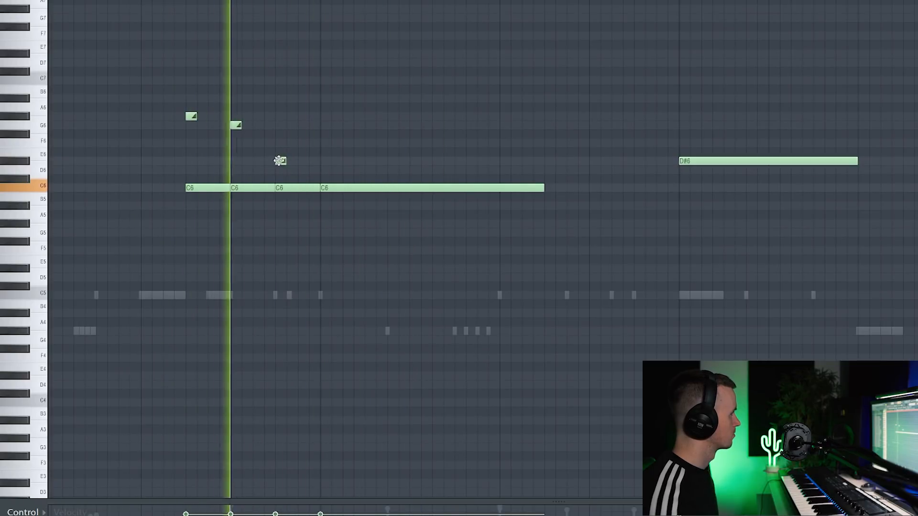
scroll(280, 159, down, 4)
key(space)
key(ctrl+a)
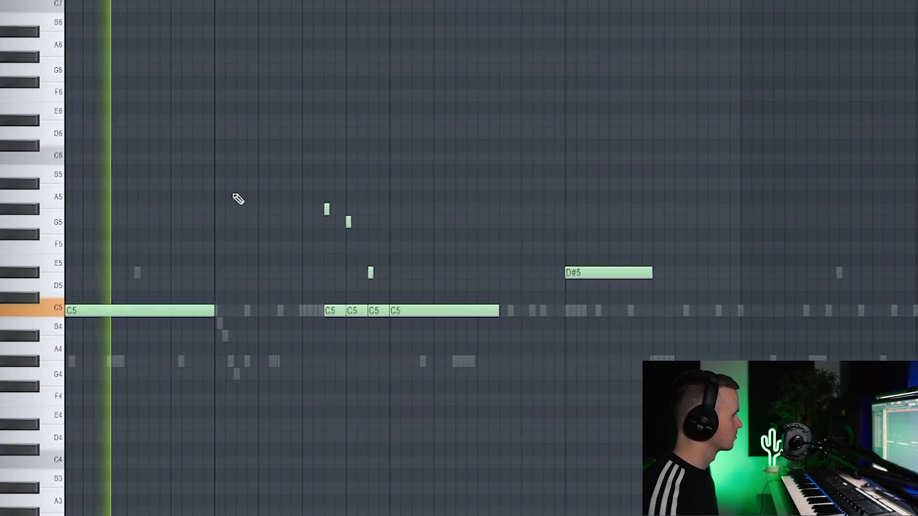
scroll(235, 195, up, 2)
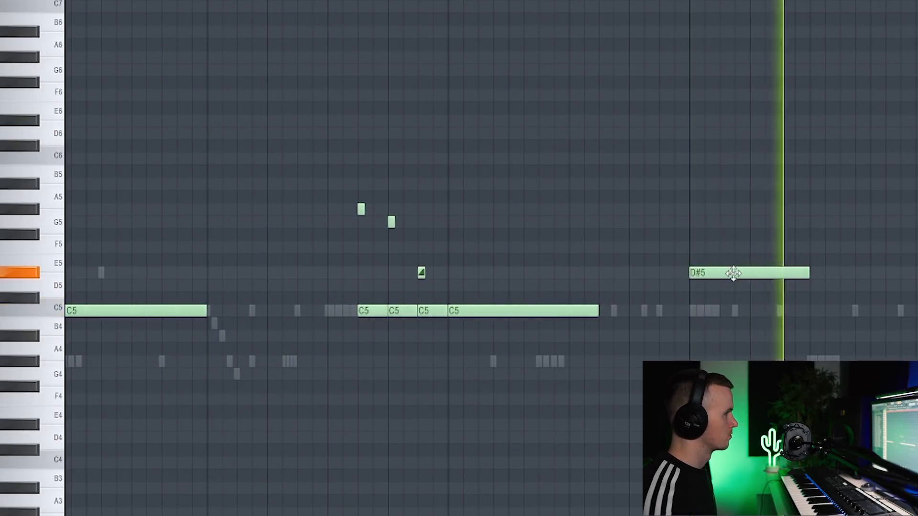
scroll(749, 291, down, 3)
key(space)
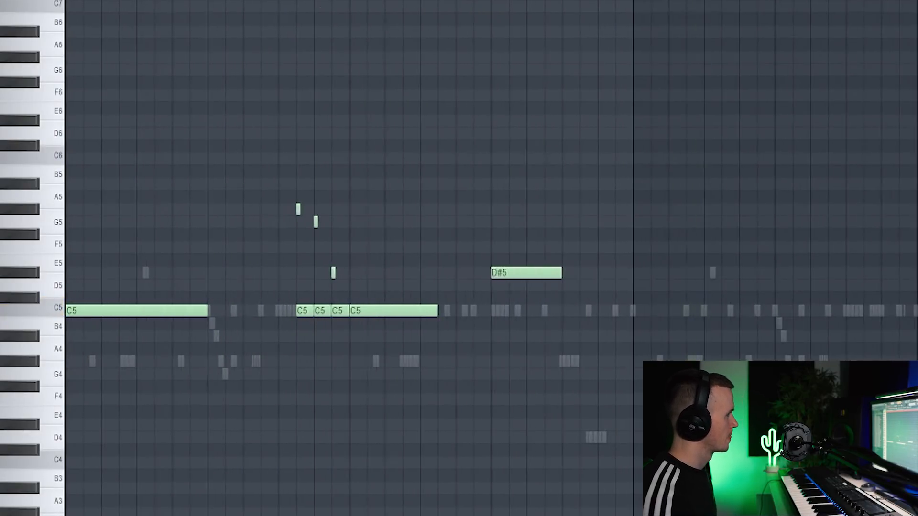
Lengthen the last C5 note of the 808's second phrase and add a D5 note in the following bar.
key(space)
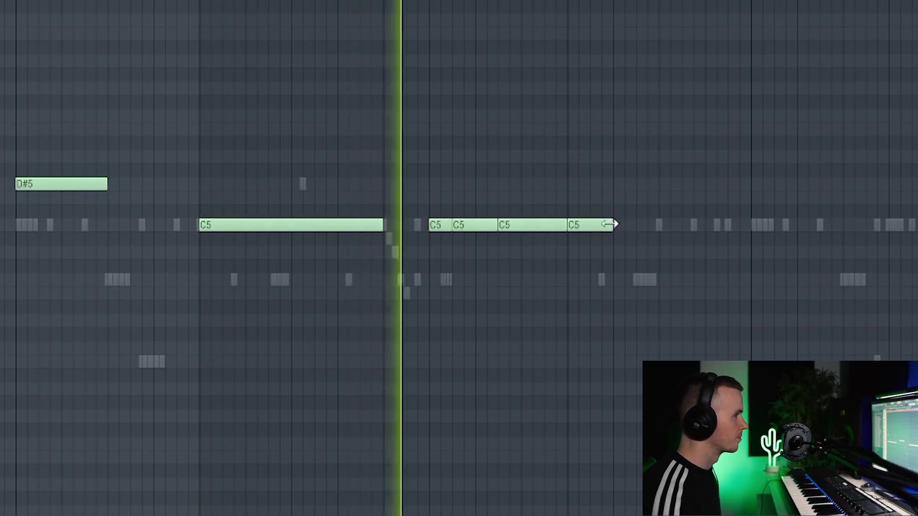
drag(614, 221, 655, 215)
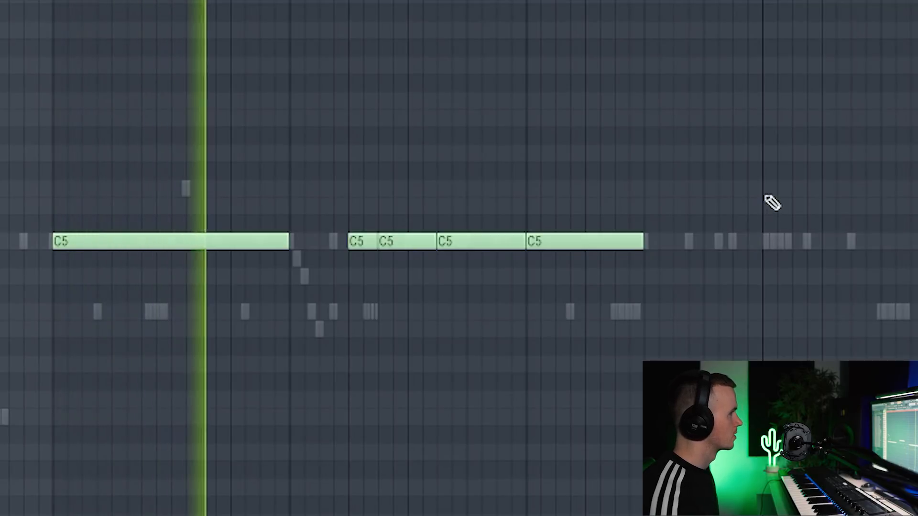
click(751, 198)
scroll(617, 203, down, 2)
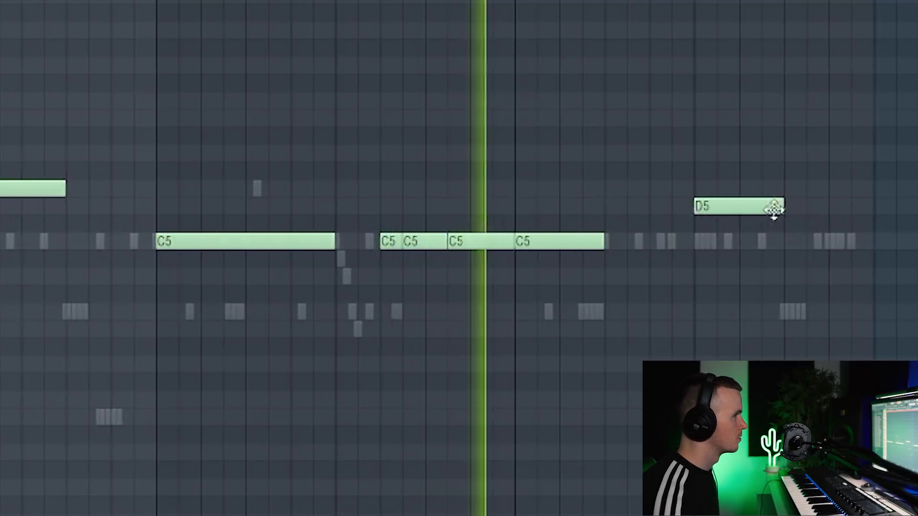
Raise the 808's D5 note to D#5 and add another D#5 note after it in the same bar.
drag(769, 208, 767, 179)
scroll(784, 186, up, 2)
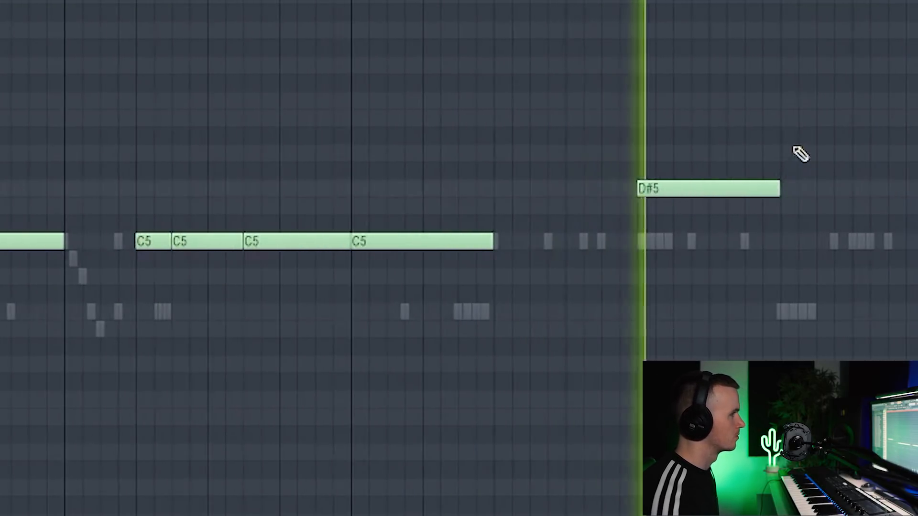
click(789, 191)
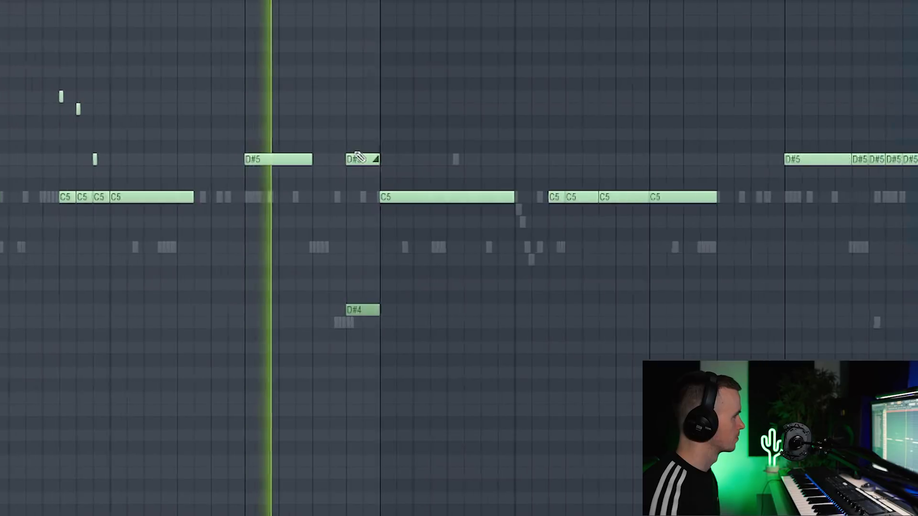
Add a short G#5 slide note above the 808's second D#5 and delete the long D#5 note following the second phrase's last C5.
scroll(371, 156, up, 3)
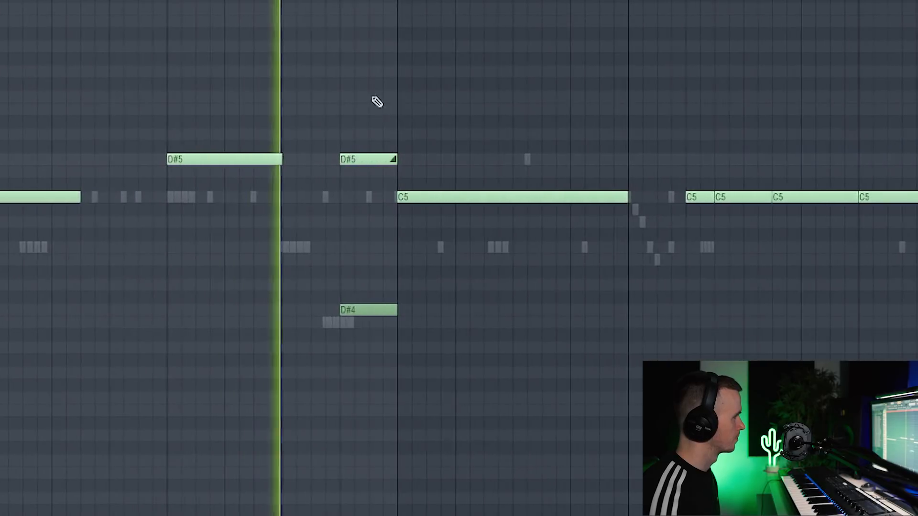
click(369, 96)
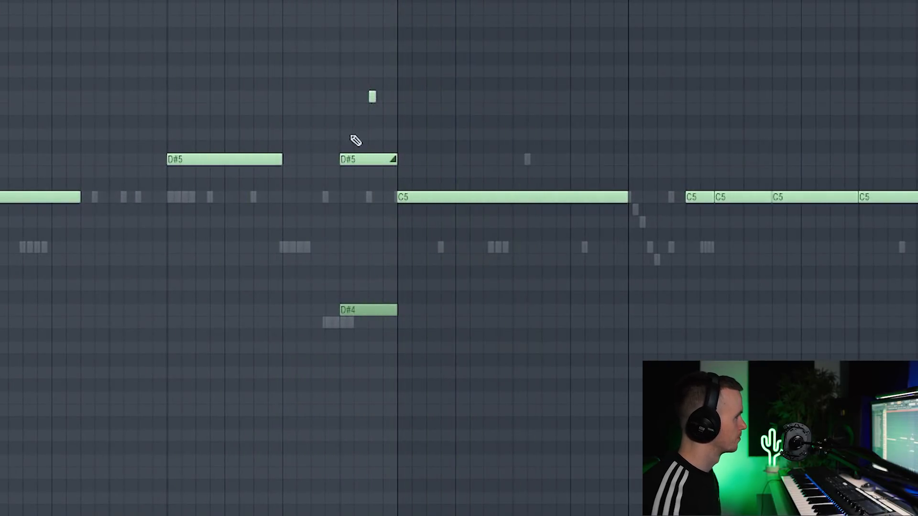
scroll(385, 144, up, 3)
scroll(347, 121, down, 5)
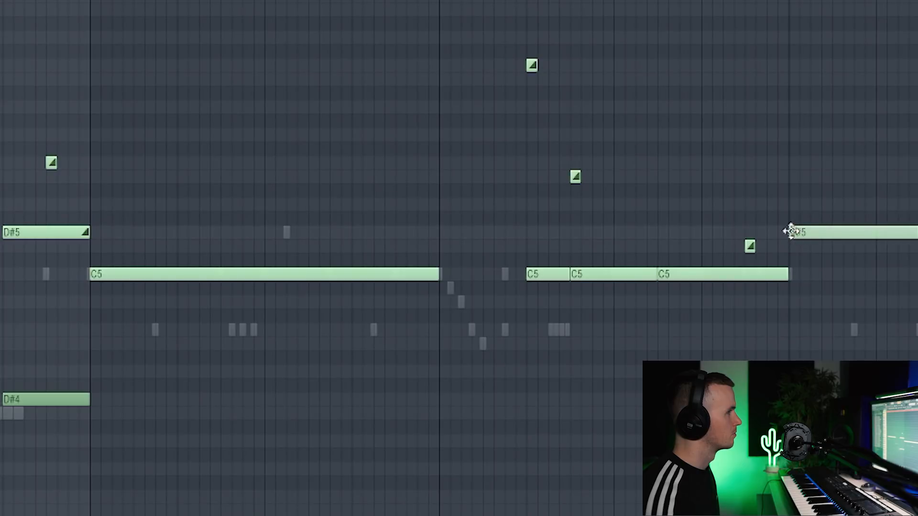
right_click(808, 233)
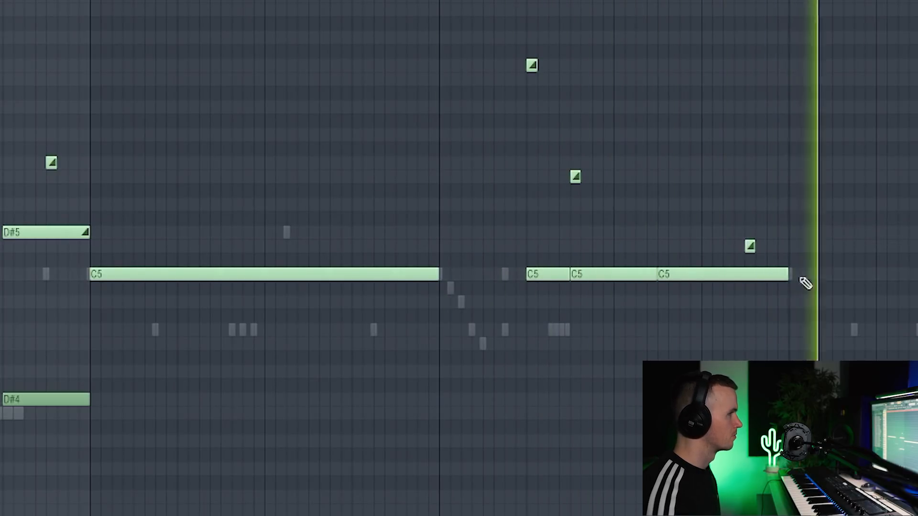
scroll(811, 286, down, 3)
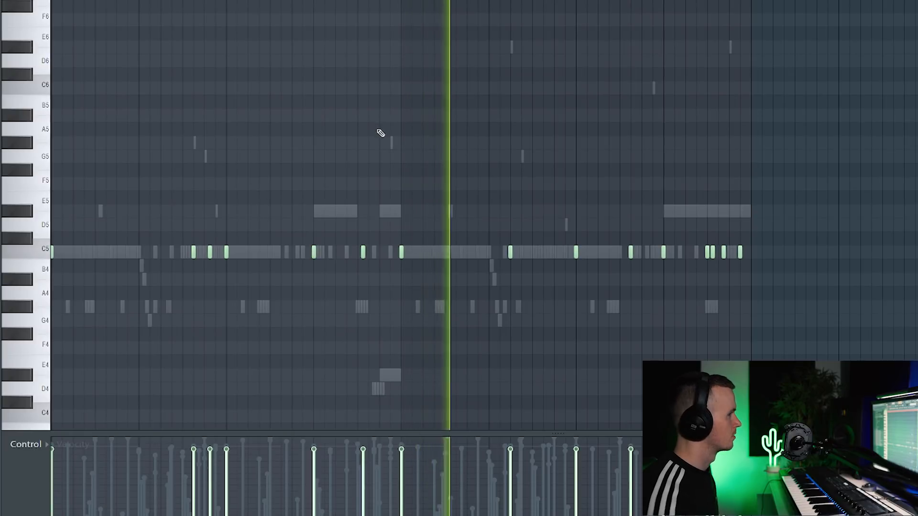
key(ctrl+a)
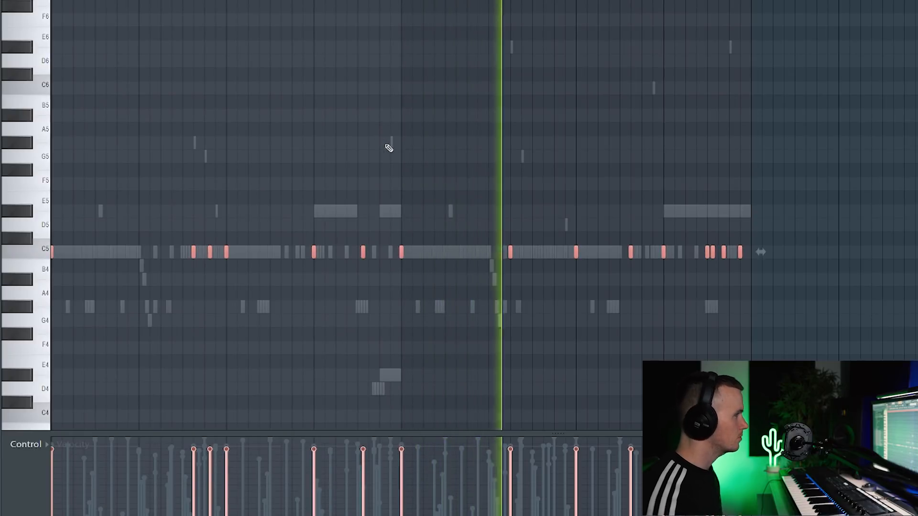
key(ctrl+d)
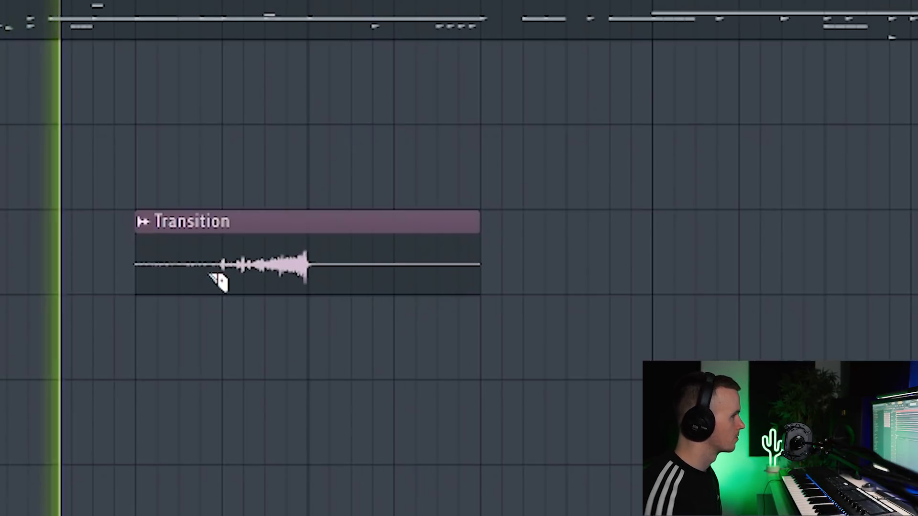
Slice off the quiet start of the Transition clip and audition it in the arrangement.
ctrl+scroll(217, 281, up, 3)
right_click(227, 282)
key(space)
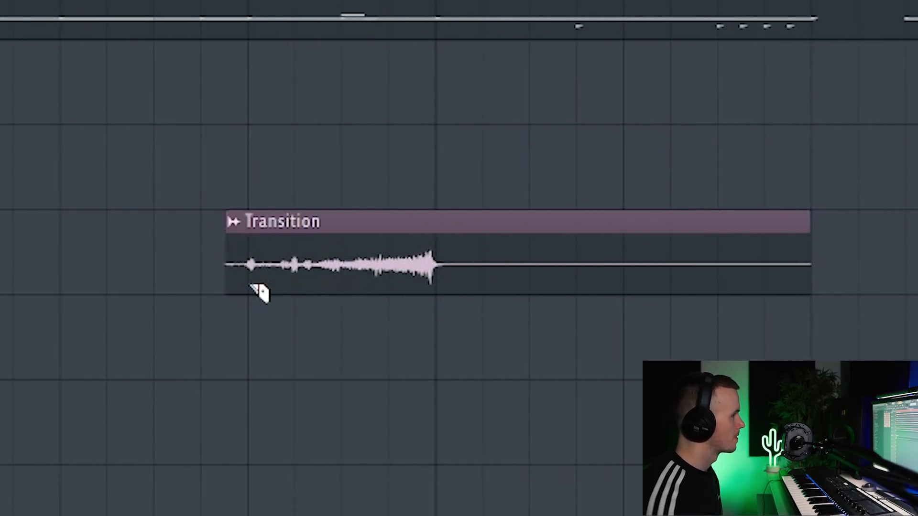
key(space)
ctrl+scroll(268, 311, up, 3)
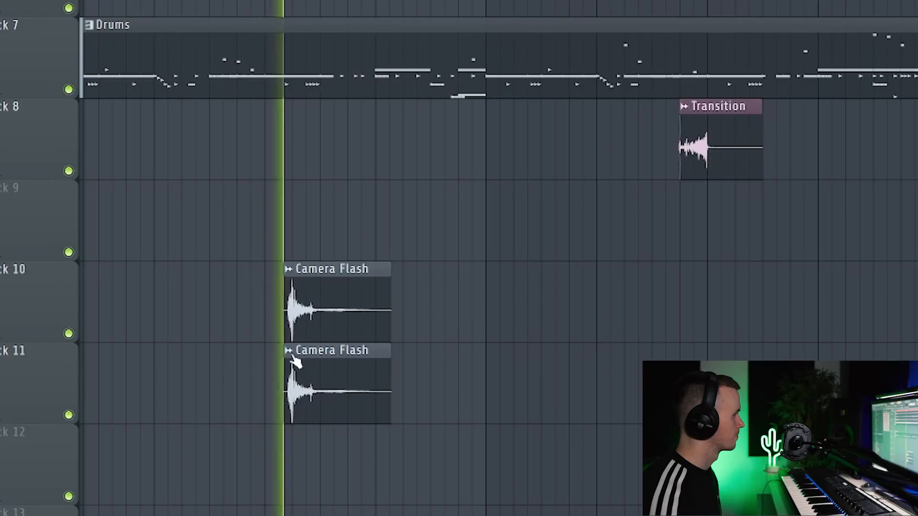
Make the Camera Flash clip on track 11 unique and reverse its audio.
click(290, 353)
click(331, 479)
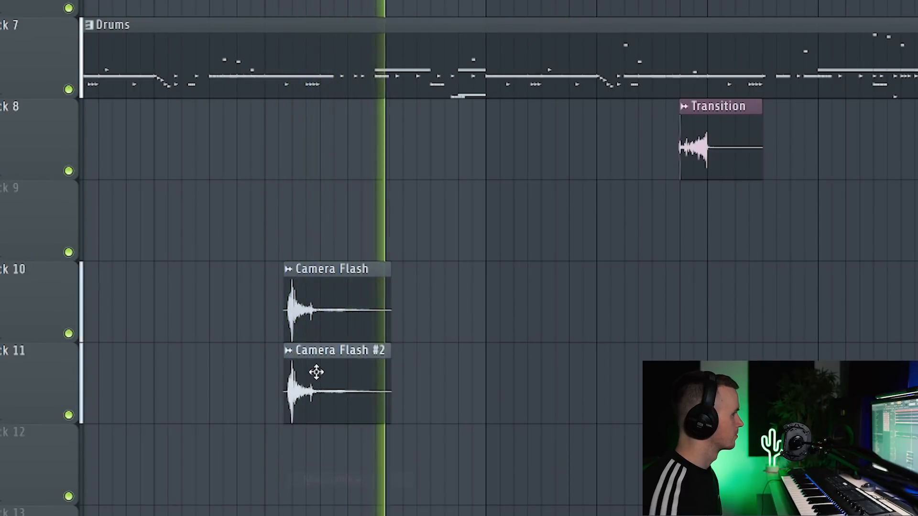
double_click(315, 371)
click(363, 257)
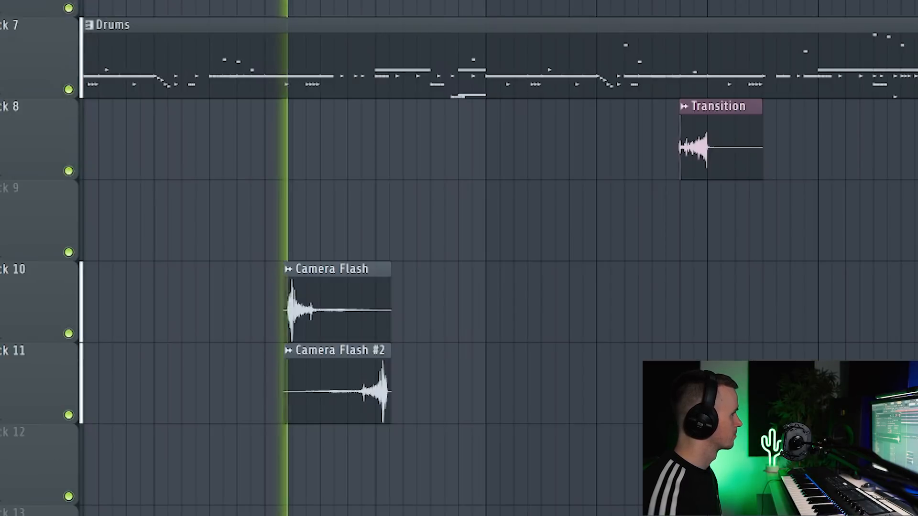
Trim the reversed Camera Flash #2 clip, align its peak with the Camera Flash hit on track 10, and audition the transition.
scroll(472, 383, up, 3)
drag(609, 383, 351, 383)
key(space)
scroll(439, 418, up, 3)
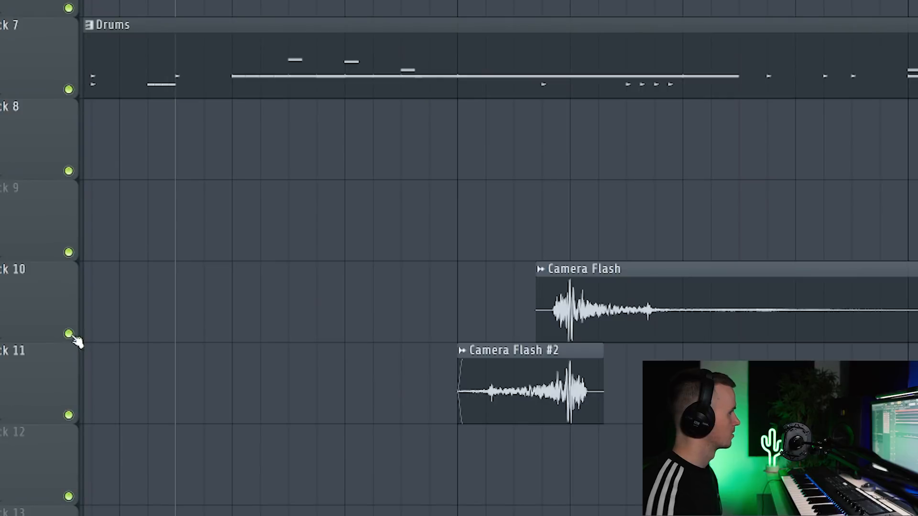
scroll(282, 330, down, 3)
scroll(283, 330, down, 2)
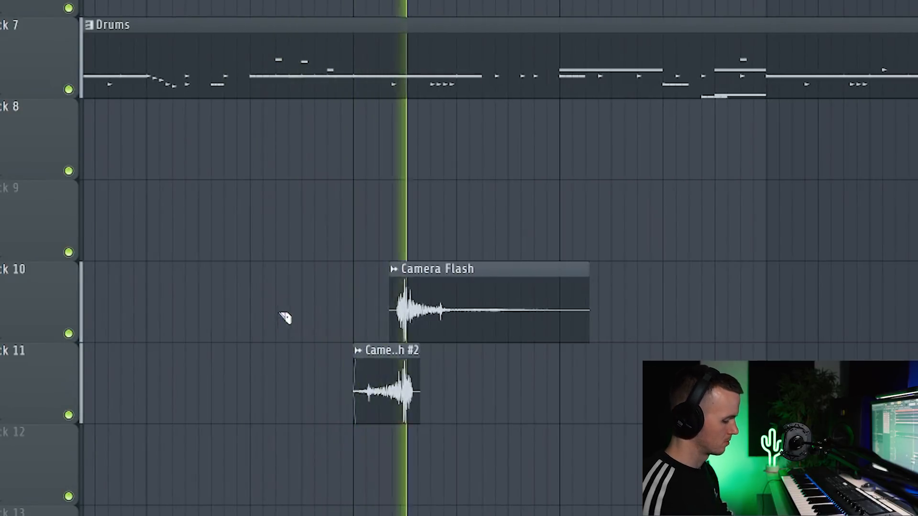
scroll(268, 272, down, 5)
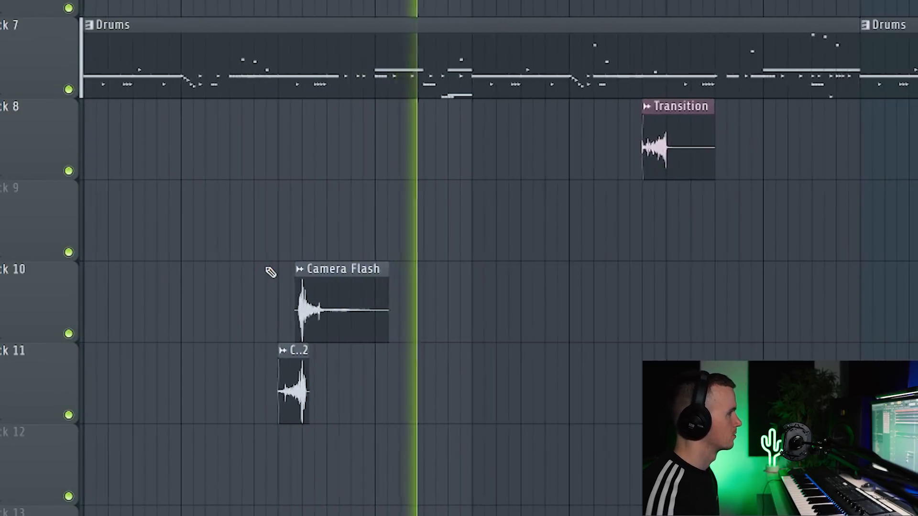
scroll(227, 201, down, 2)
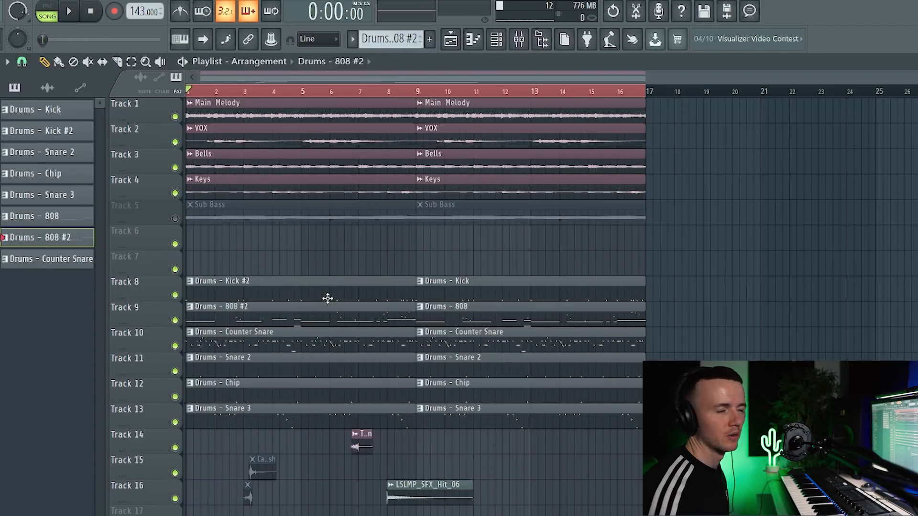
Select all playlist clips and duplicate the 16-bar arrangement three times.
key(ctrl+a)
key(ctrl+b)
key(ctrl+b)
key(ctrl+b)
scroll(466, 296, down, 4)
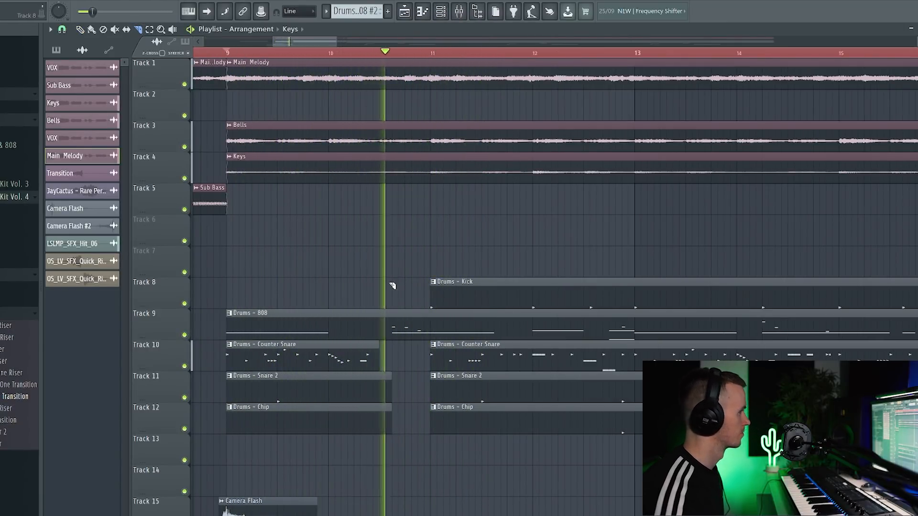
Create automation clips for Fruity Love Philter's mix level and filter cutoff on the Instrument Bus mixer track.
key(F9)
click(271, 166)
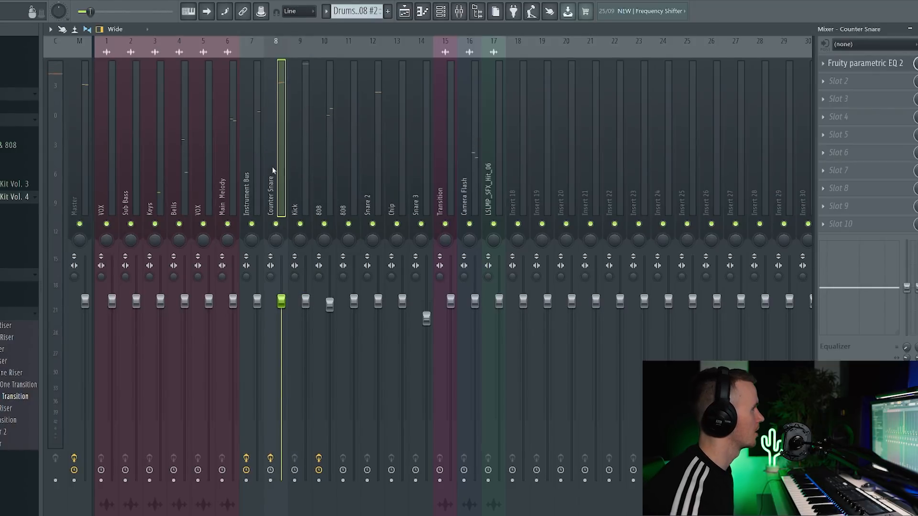
click(254, 167)
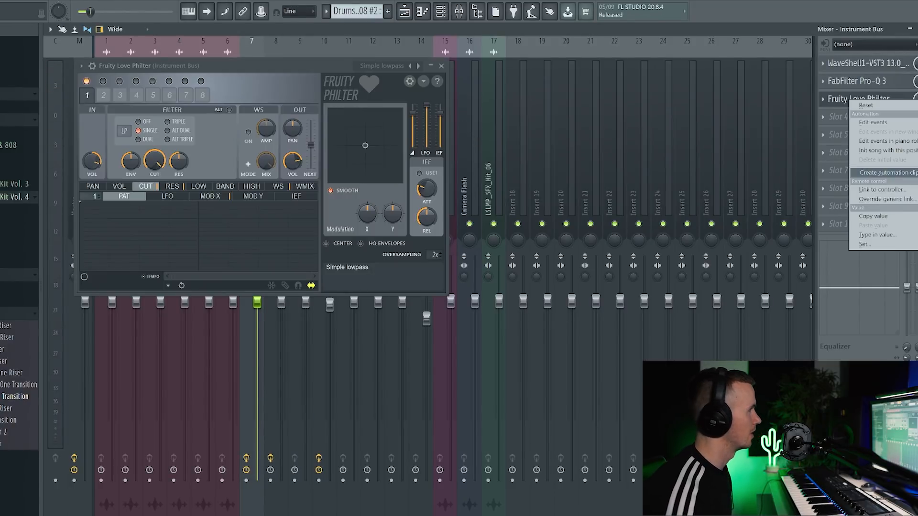
click(424, 14)
click(423, 14)
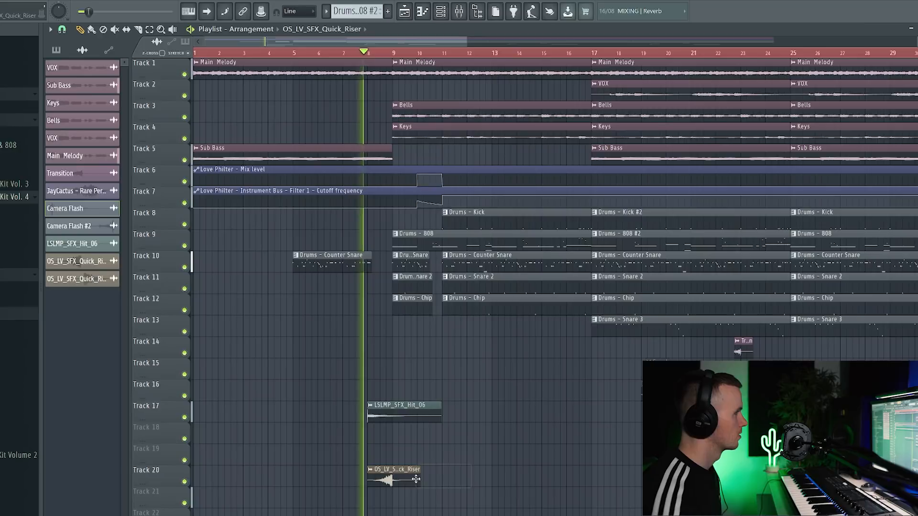
Repeat the OS_LV_SFX_Quick_Riser clip at bar 10 on track 20 and delete the one at bar 8.
scroll(368, 480, down, 3)
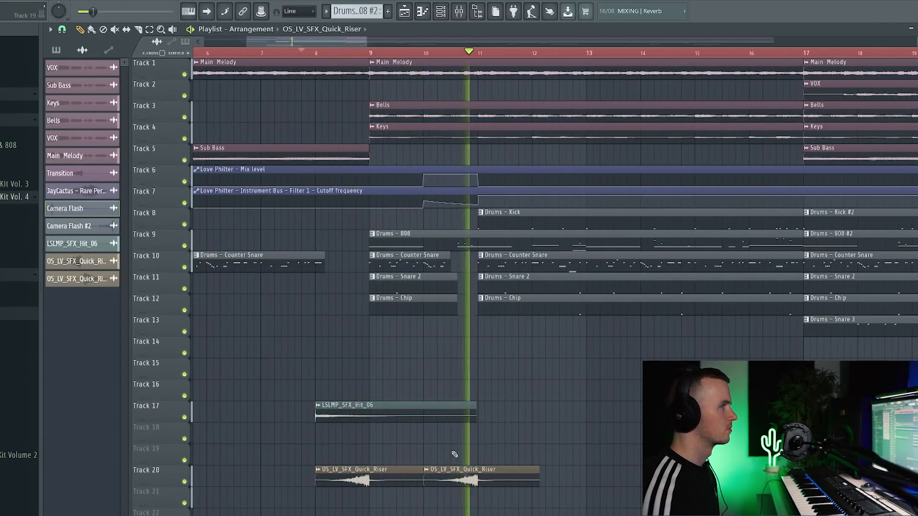
key(space)
right_click(356, 478)
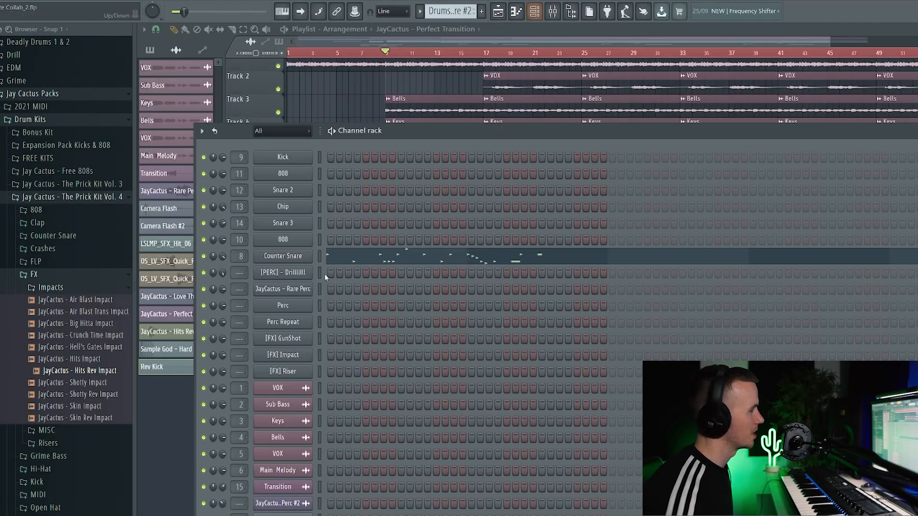
Collapse the Impacts and FX sample folders in the browser.
click(81, 289)
click(77, 275)
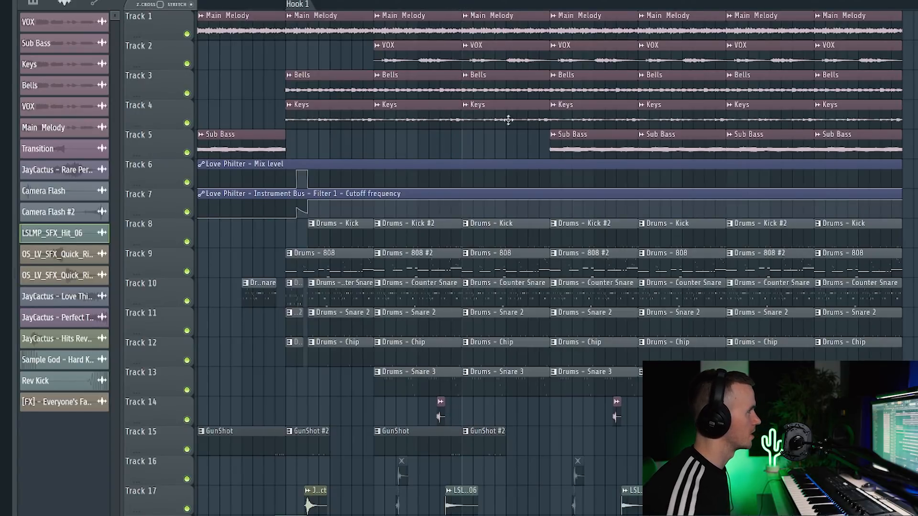
Delete the Keys, VOX and Bells clips that span bars 25 to 32.
right_click(492, 120)
right_click(503, 57)
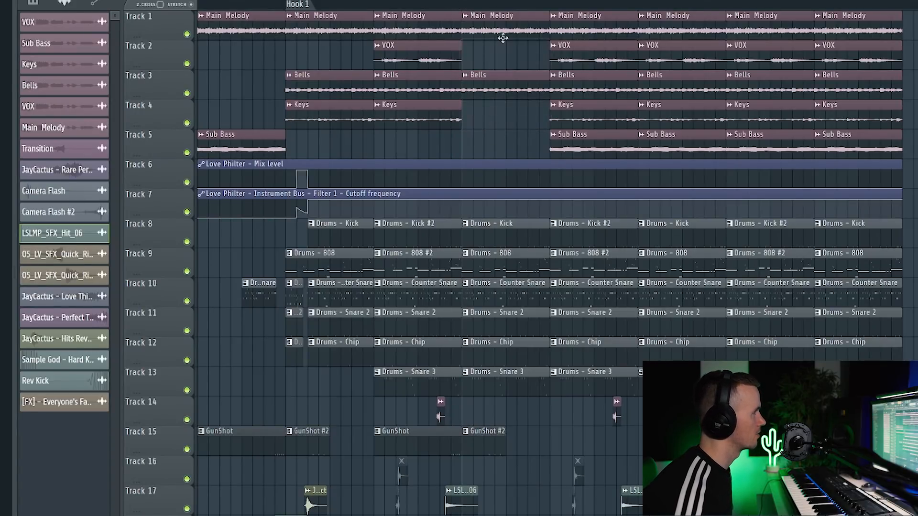
right_click(492, 84)
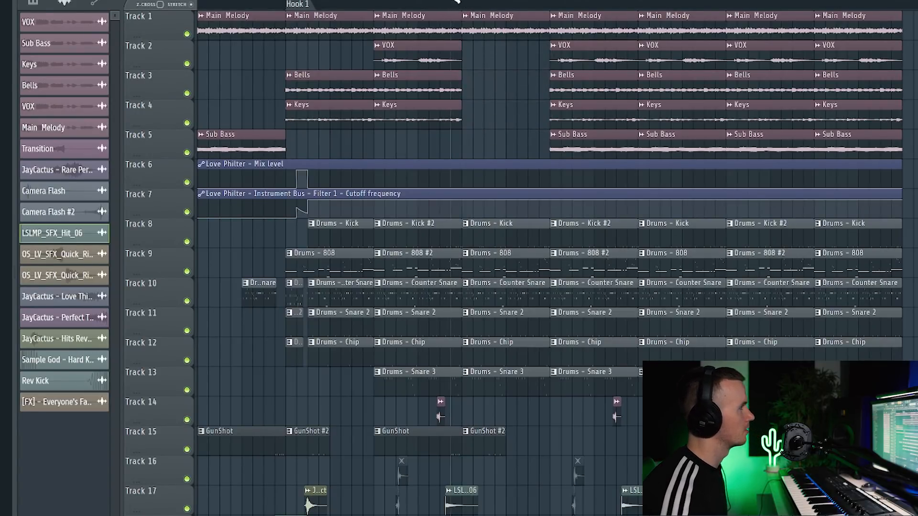
Put a Keys clip back on track 4 at bar 25, cut away its first four bars, and play the section.
click(514, 123)
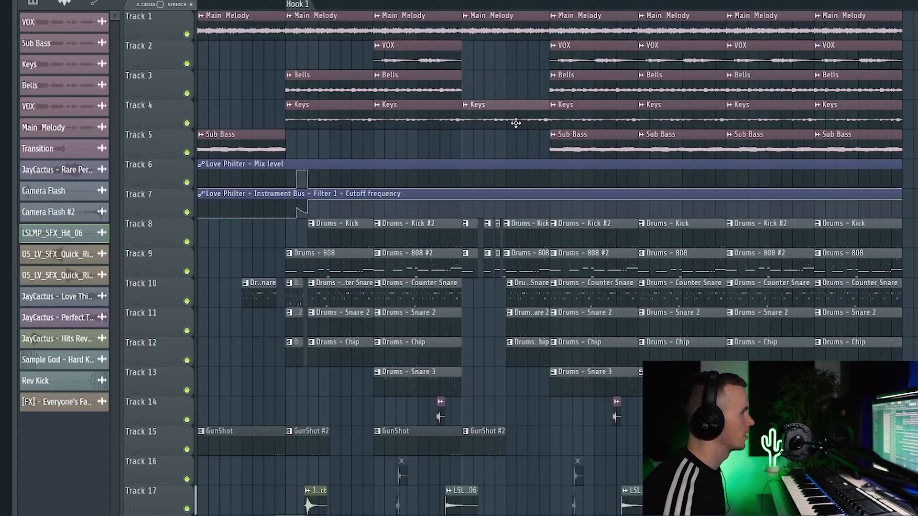
key(space)
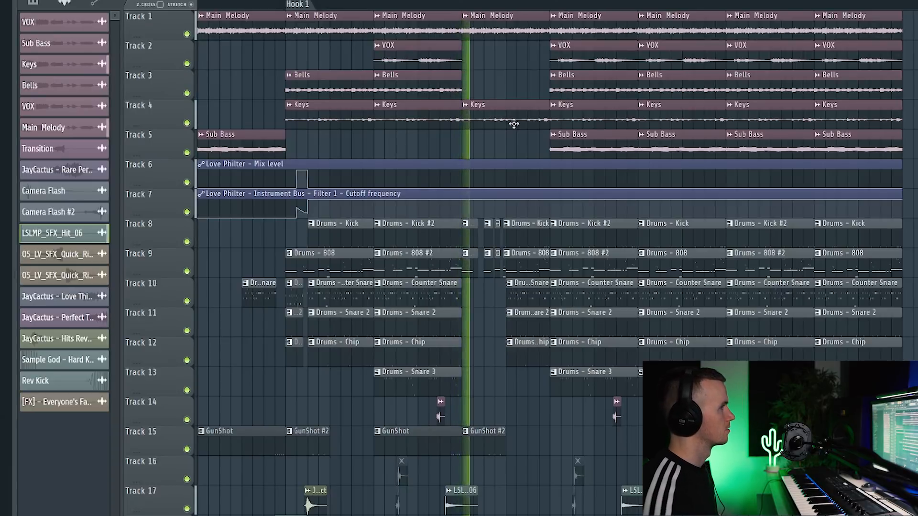
scroll(510, 138, up, 2)
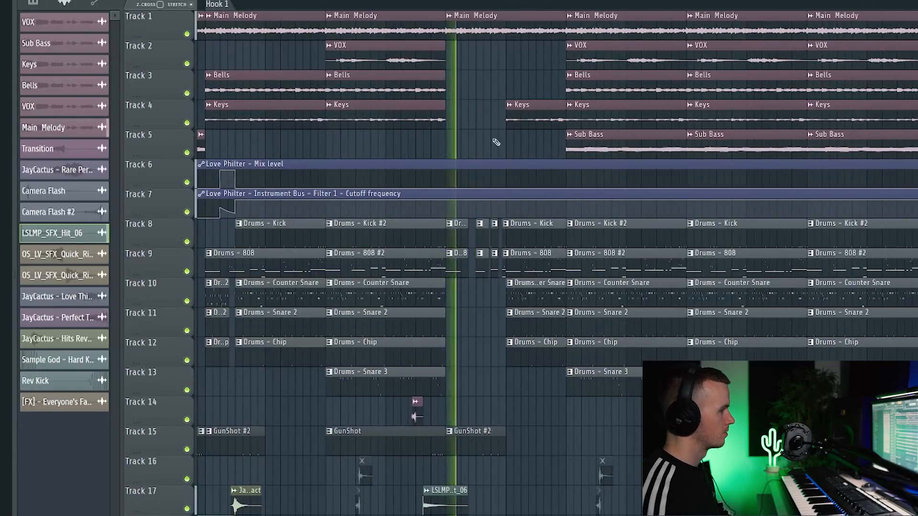
scroll(512, 400, down, 3)
Delete the two Sub Bass clips spanning bars 33 to 48 on track 5.
scroll(562, 227, up, 4)
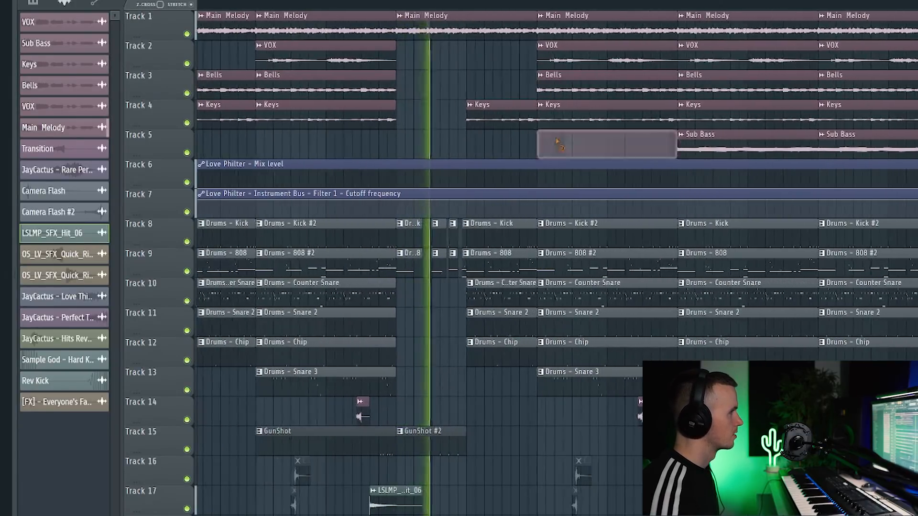
scroll(542, 157, down, 2)
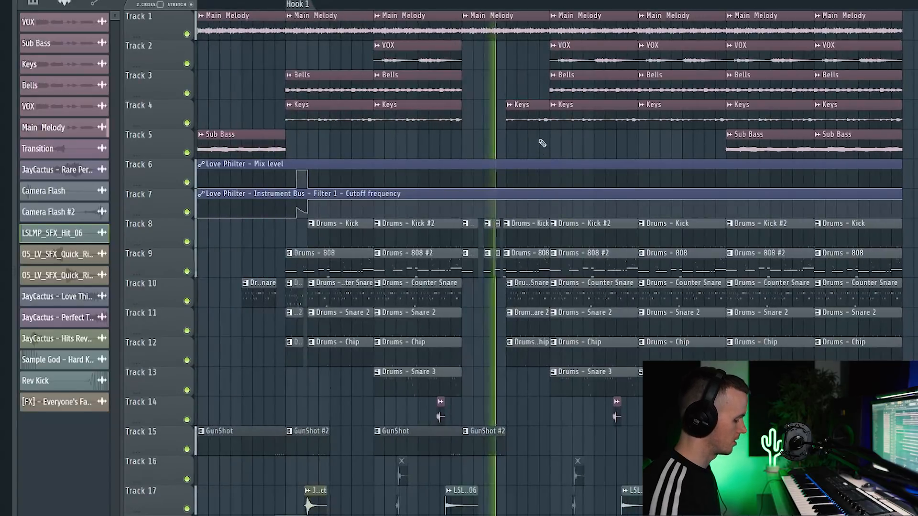
Try a copy of the VOX clip at bar 25 on track 2 and delete it again.
drag(580, 59, 490, 62)
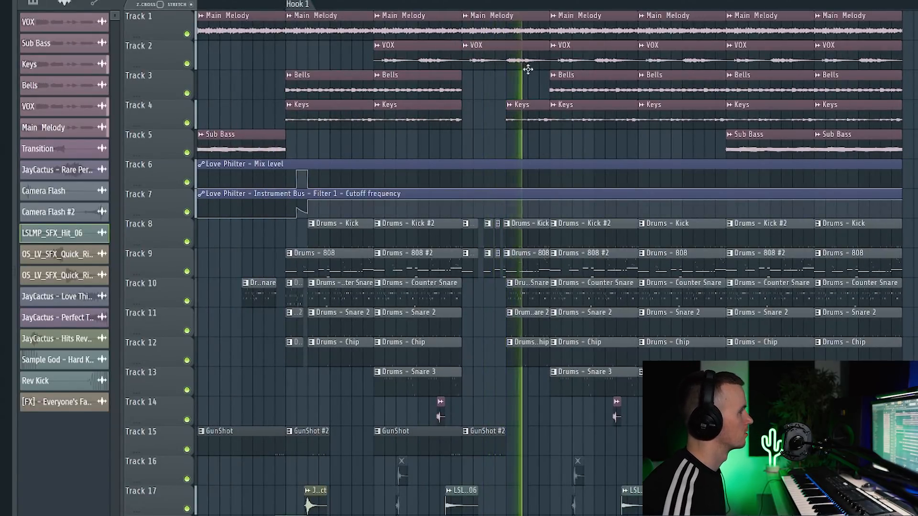
right_click(519, 55)
Delete the Bells clips that start at bars 33 and 41 on track 3.
right_click(581, 77)
scroll(581, 77, down, 2)
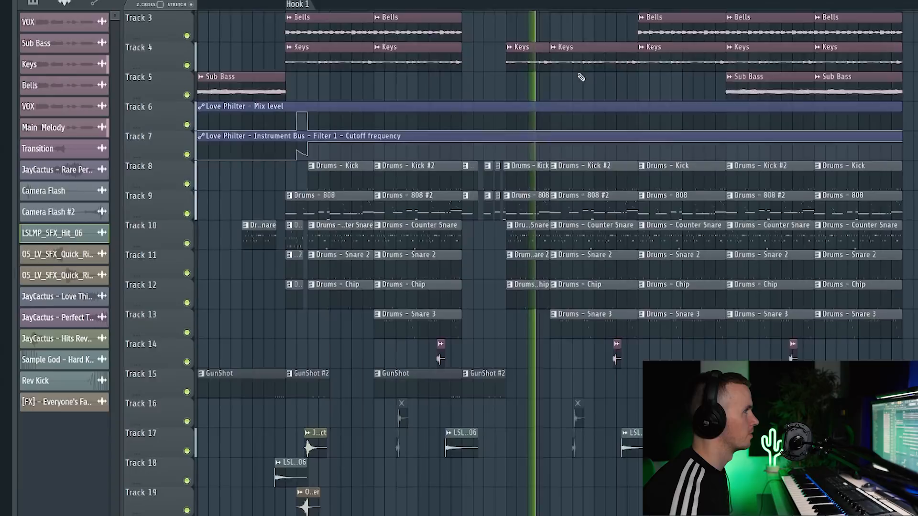
scroll(581, 80, up, 2)
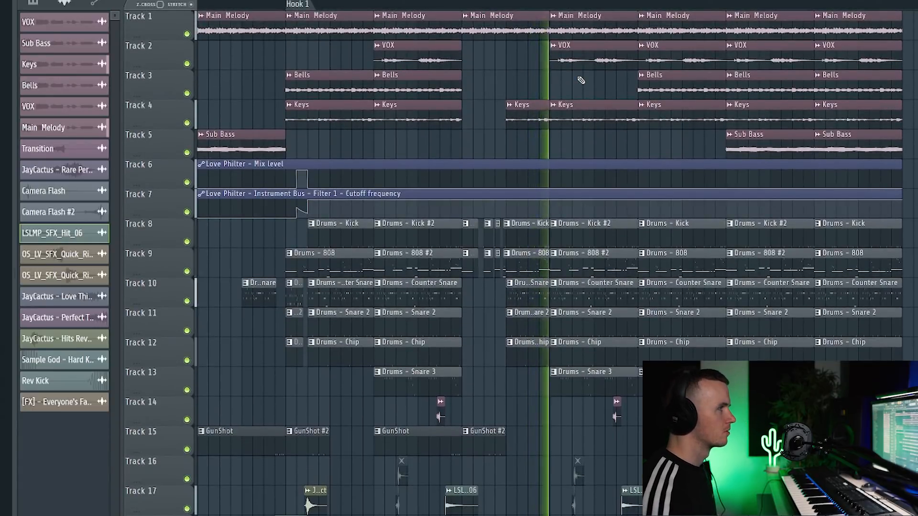
right_click(650, 69)
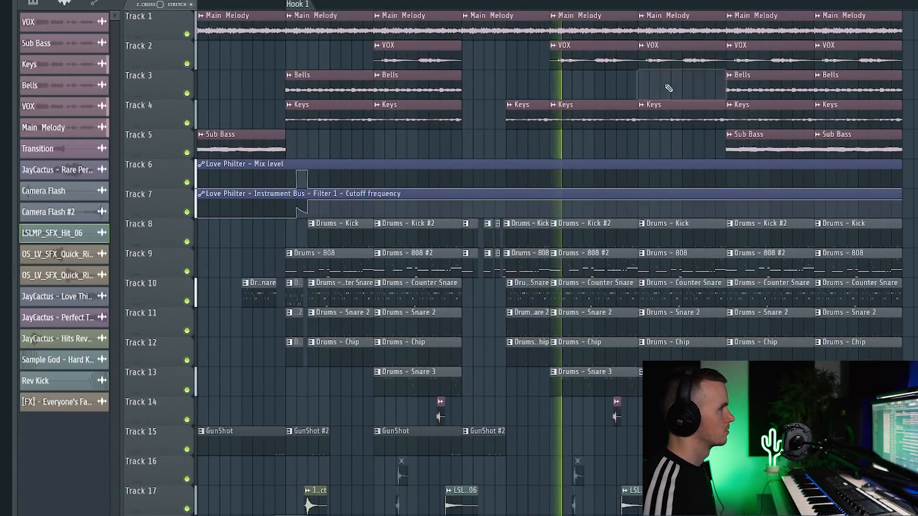
Delete the Bells, VOX and Keys clips that start at bar 49, keeping the Sub Bass there.
right_click(749, 86)
right_click(751, 51)
right_click(758, 116)
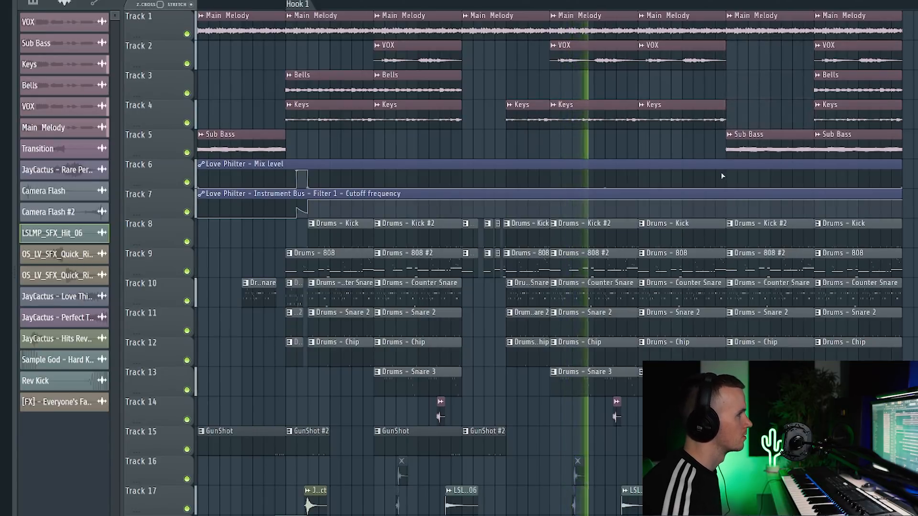
Route the Sub Bass mixer track to the Master track only, bypassing the Instrument Bus.
scroll(665, 249, up, 3)
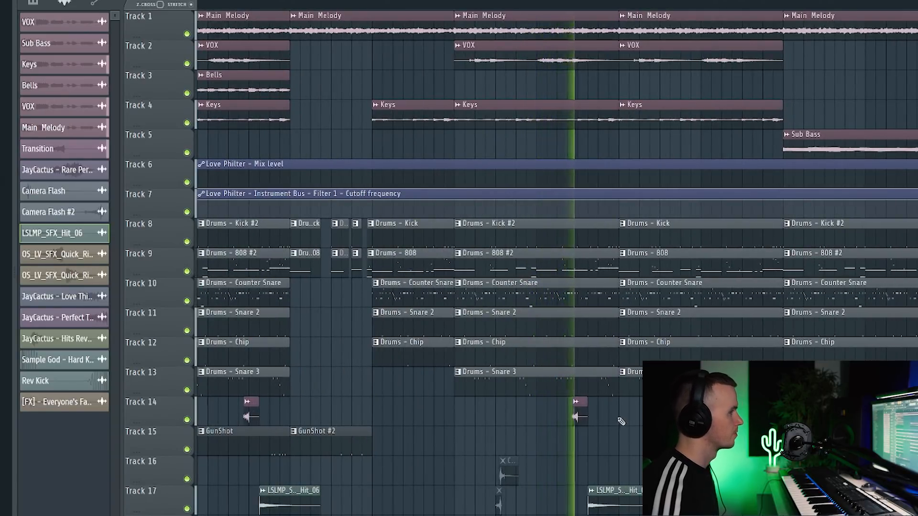
scroll(620, 423, down, 2)
scroll(663, 329, up, 2)
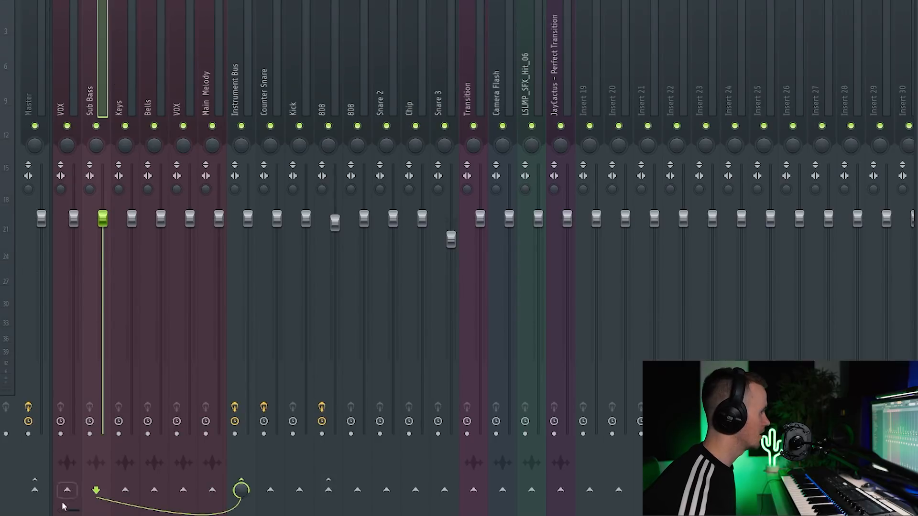
right_click(67, 490)
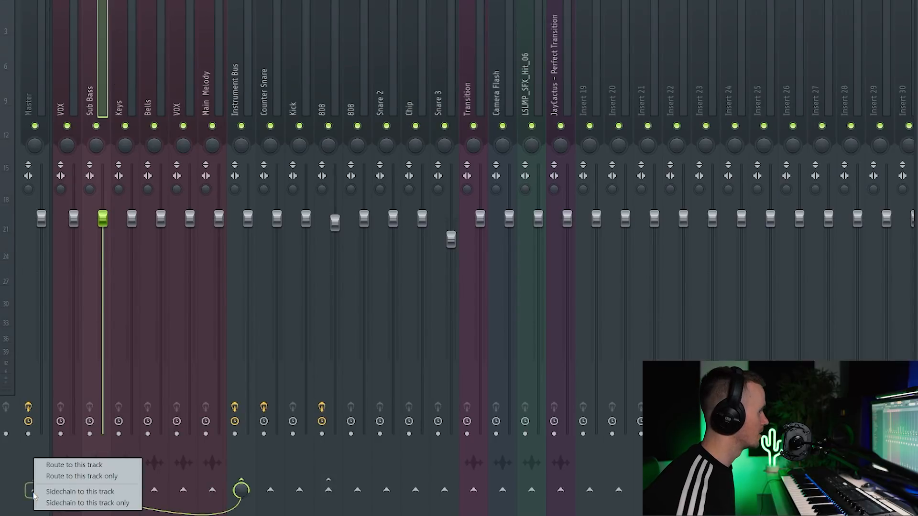
click(72, 476)
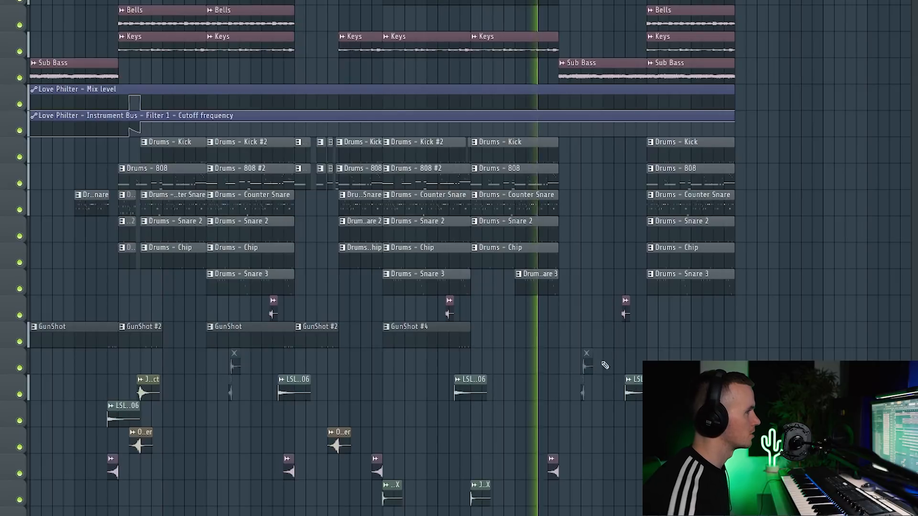
Play through the drumless bridge into the following hook and examine its effects and transitions.
scroll(579, 437, up, 3)
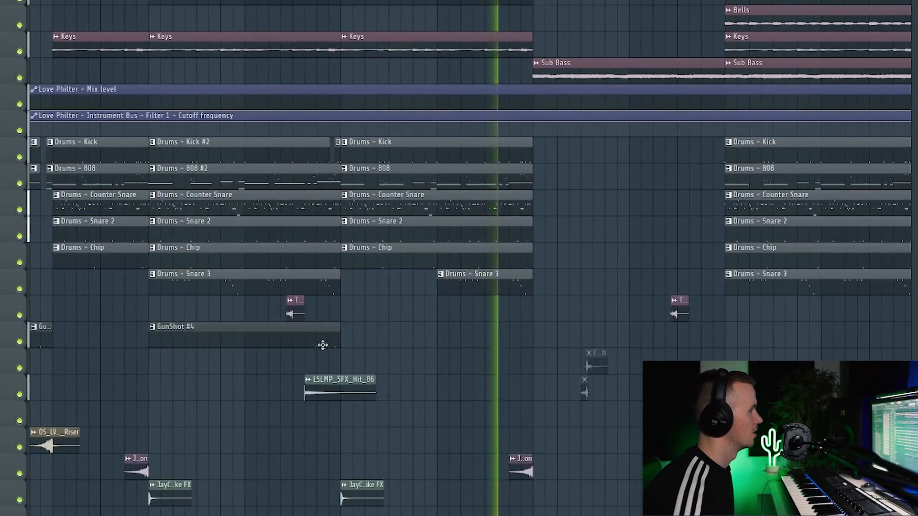
scroll(330, 345, down, 1)
scroll(330, 345, down, 2)
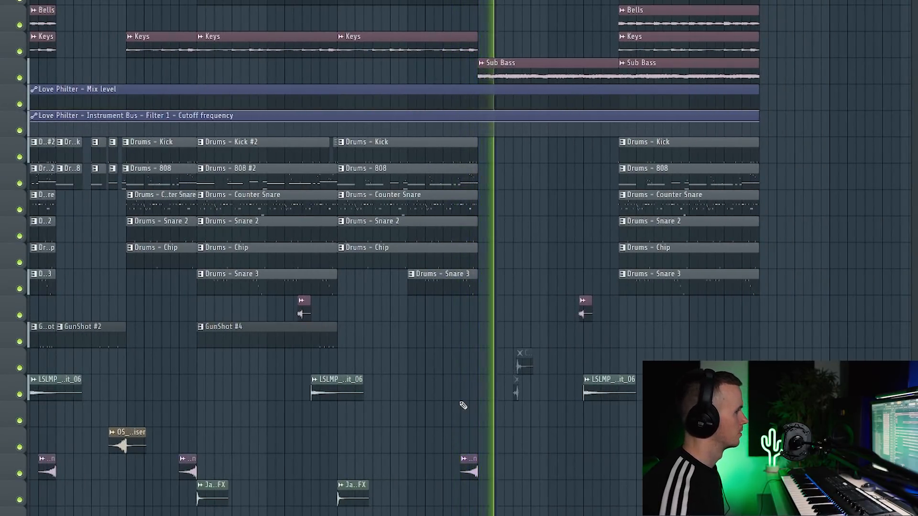
scroll(463, 404, down, 2)
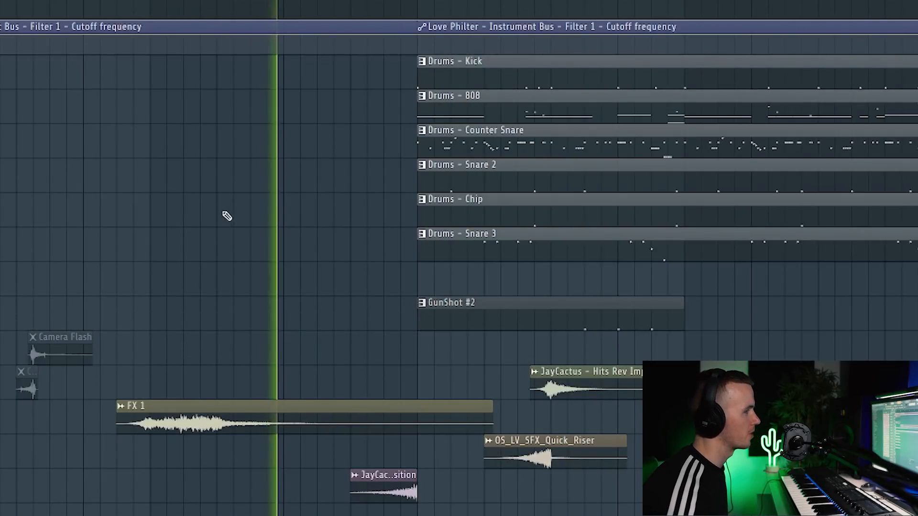
scroll(227, 213, down, 2)
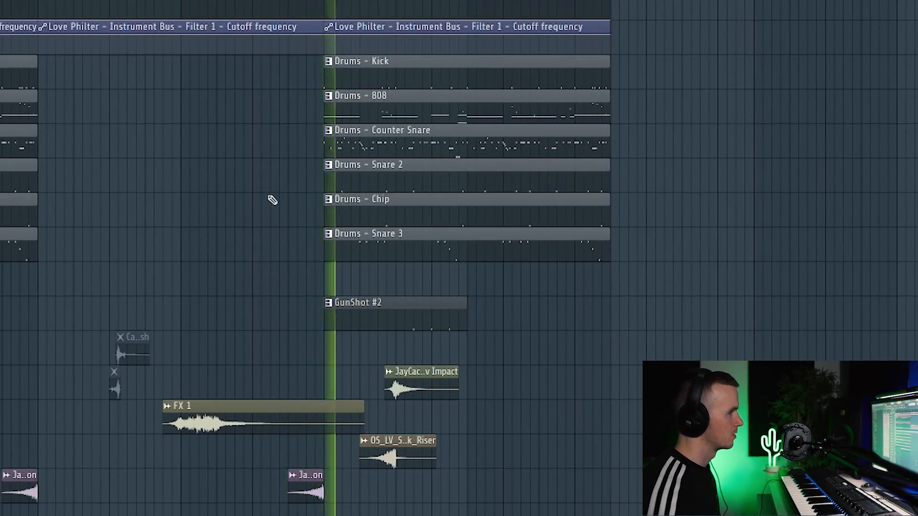
scroll(762, 144, down, 4)
mouse_move(774, 2)
mouse_down()
mouse_move(596, 454)
mouse_move(611, 459)
mouse_up()
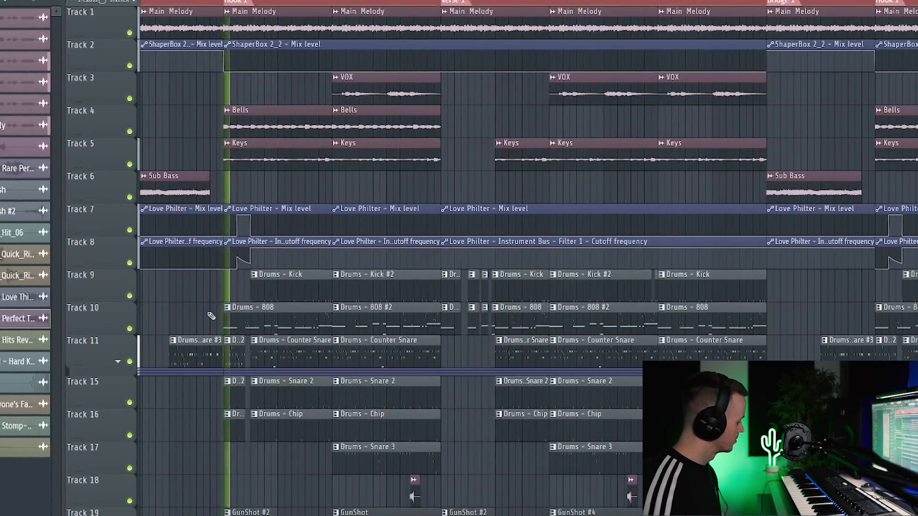
Play the arrangement from the first hook through the second hook and review the clip and automation layout across all tracks.
scroll(206, 318, up, 2)
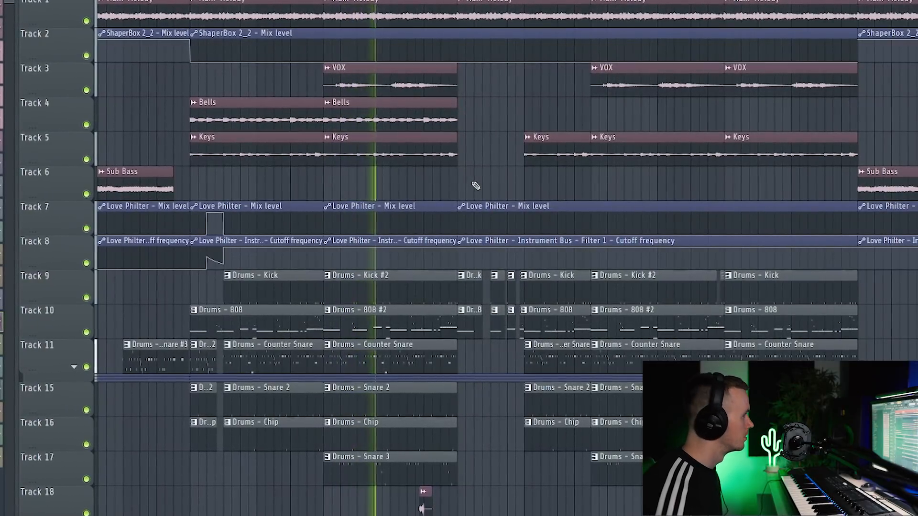
scroll(466, 178, down, 2)
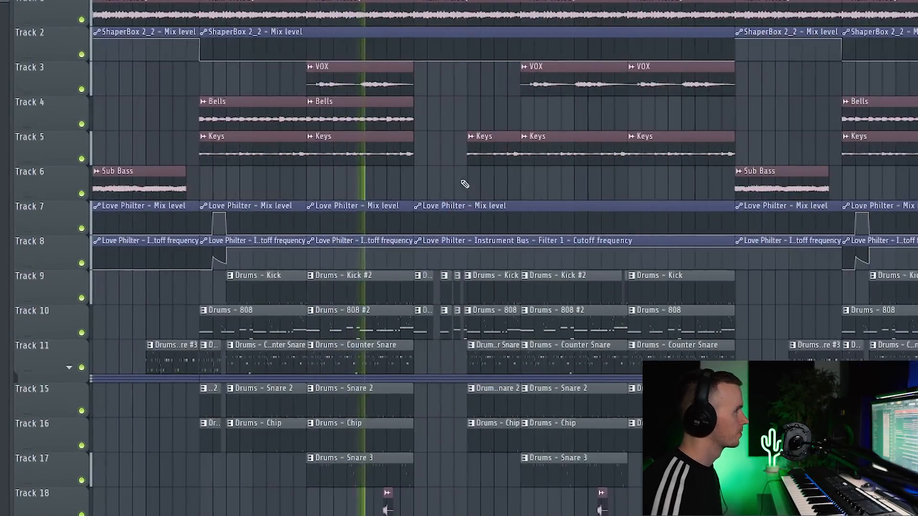
scroll(462, 181, down, 2)
scroll(463, 183, up, 2)
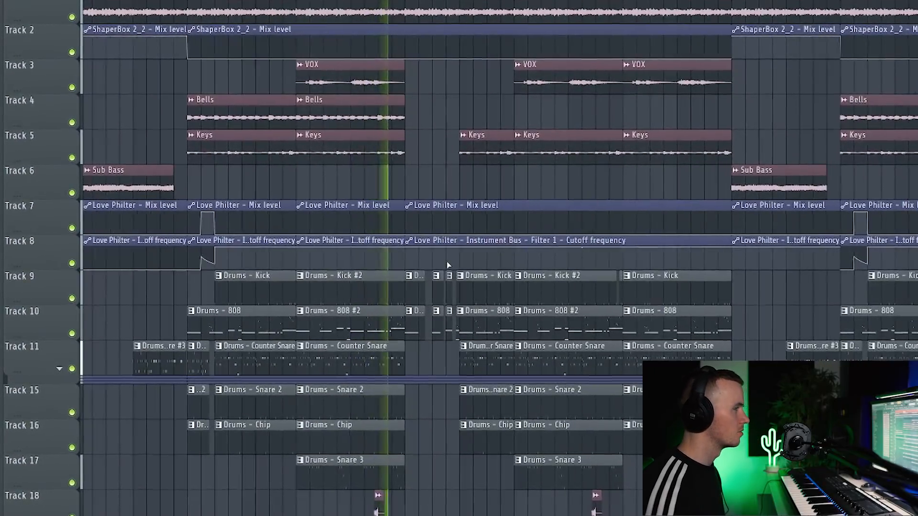
scroll(448, 265, up, 2)
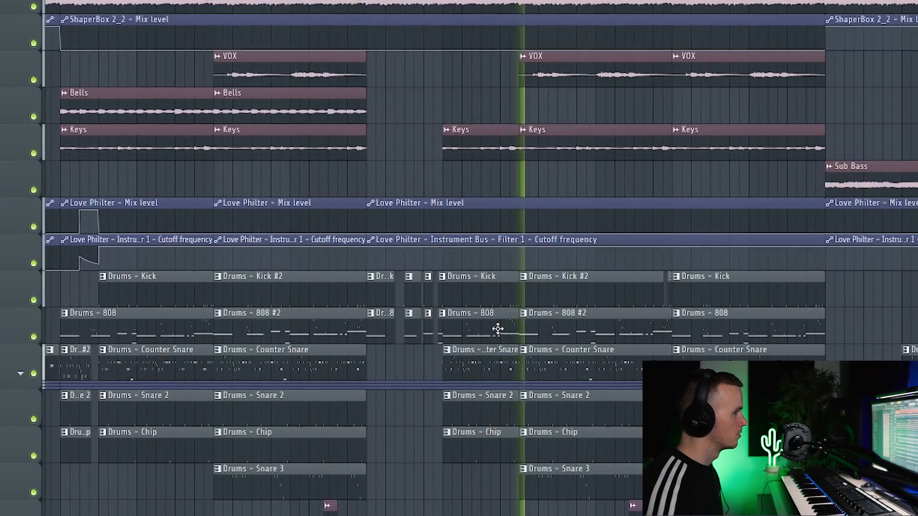
scroll(498, 328, down, 5)
scroll(498, 324, up, 5)
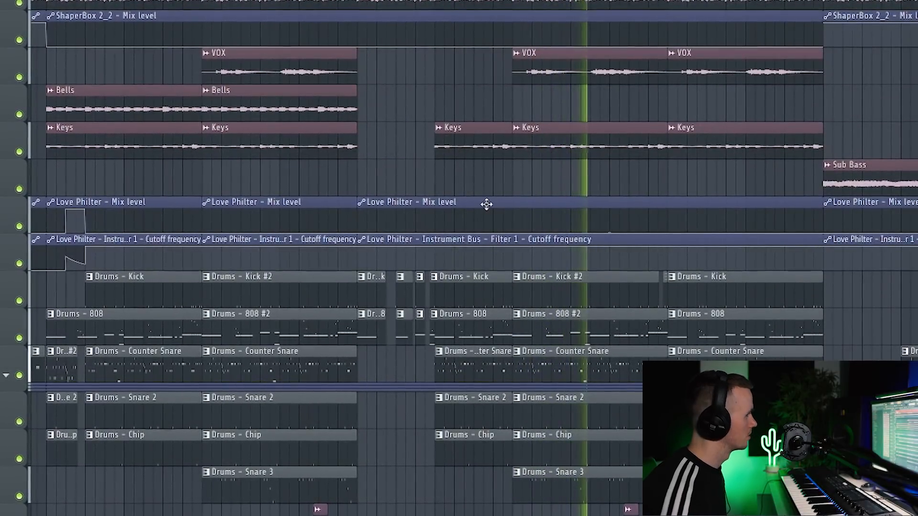
scroll(486, 204, down, 1)
scroll(486, 203, down, 1)
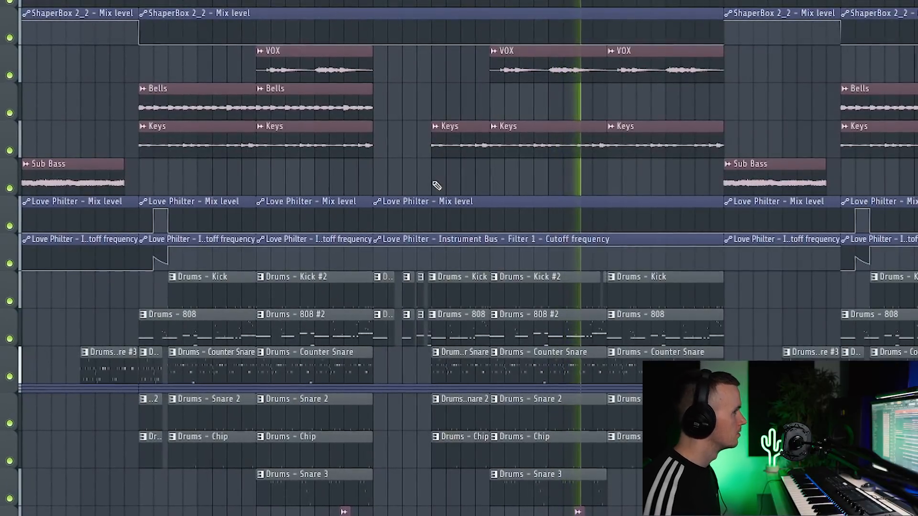
scroll(435, 185, down, 1)
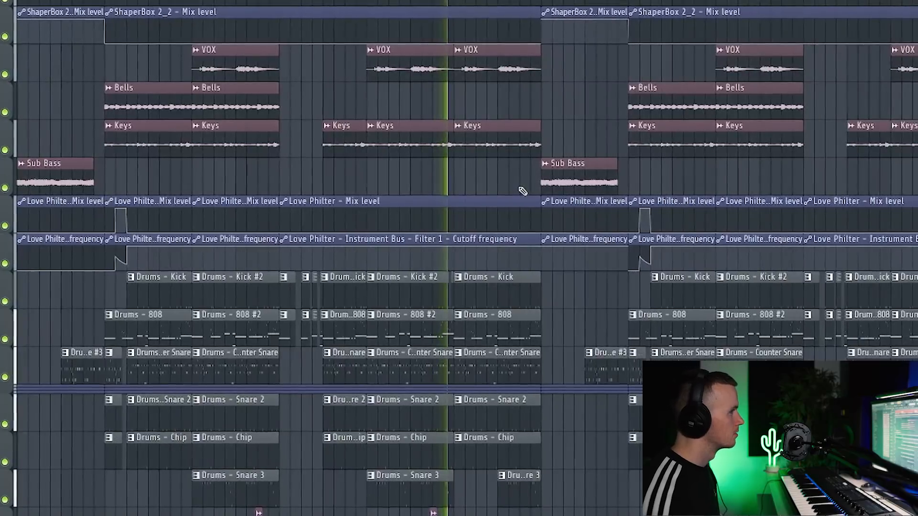
scroll(492, 188, up, 1)
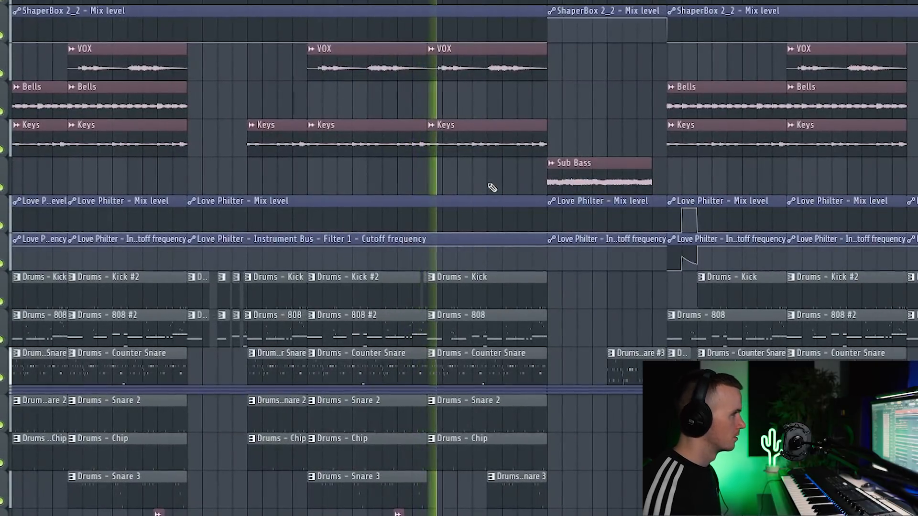
scroll(491, 187, down, 2)
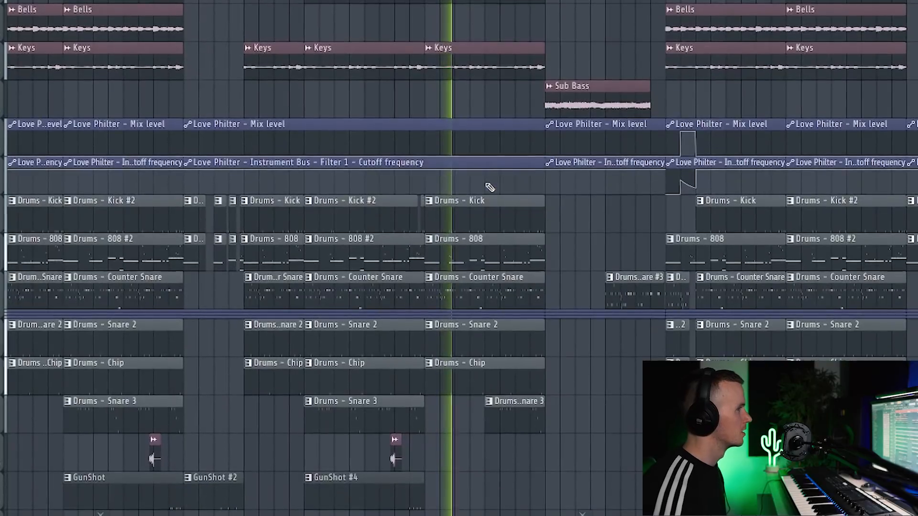
scroll(502, 430, up, 2)
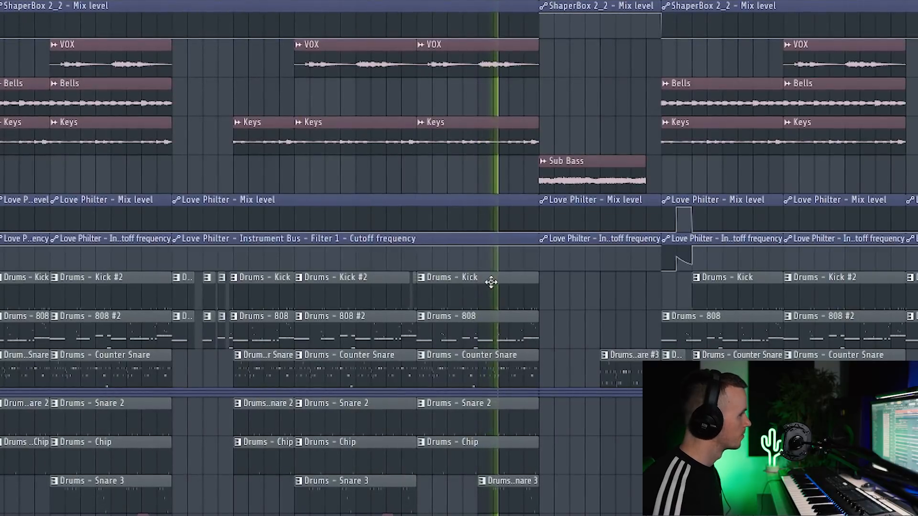
scroll(580, 328, up, 1)
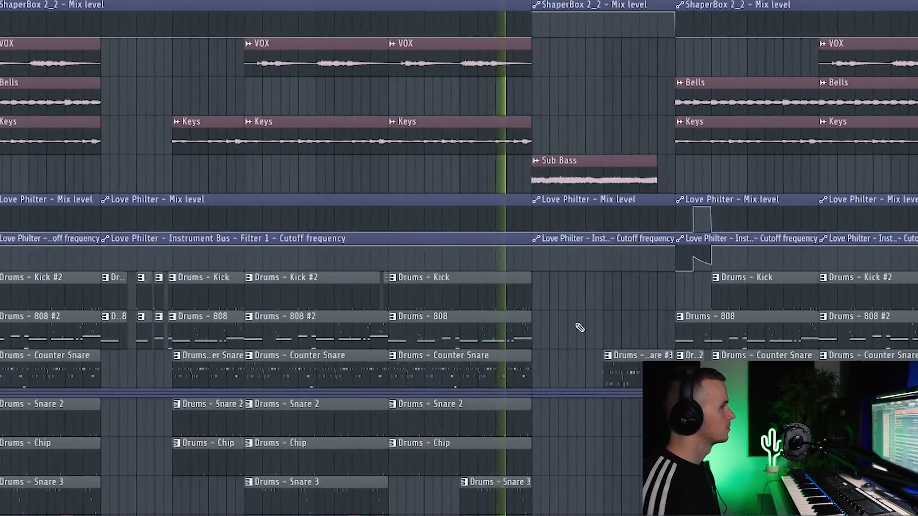
scroll(579, 328, up, 1)
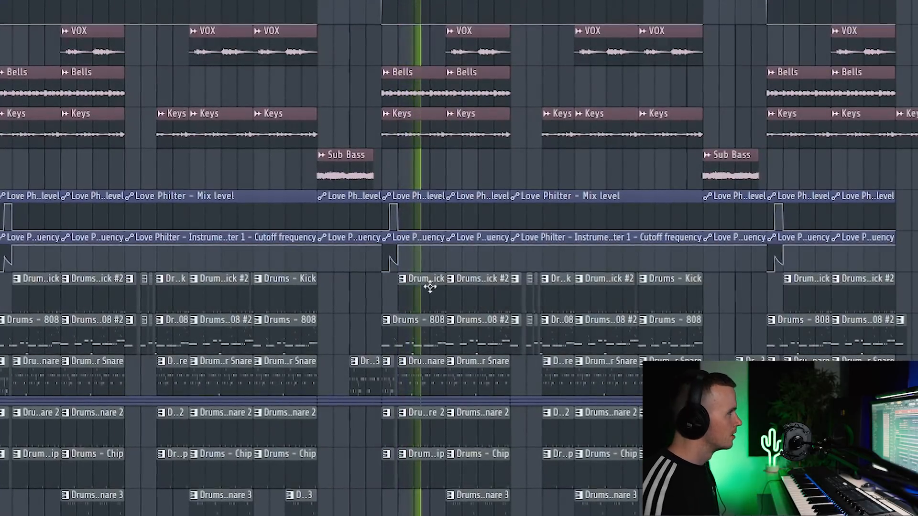
scroll(430, 284, up, 2)
scroll(429, 286, up, 2)
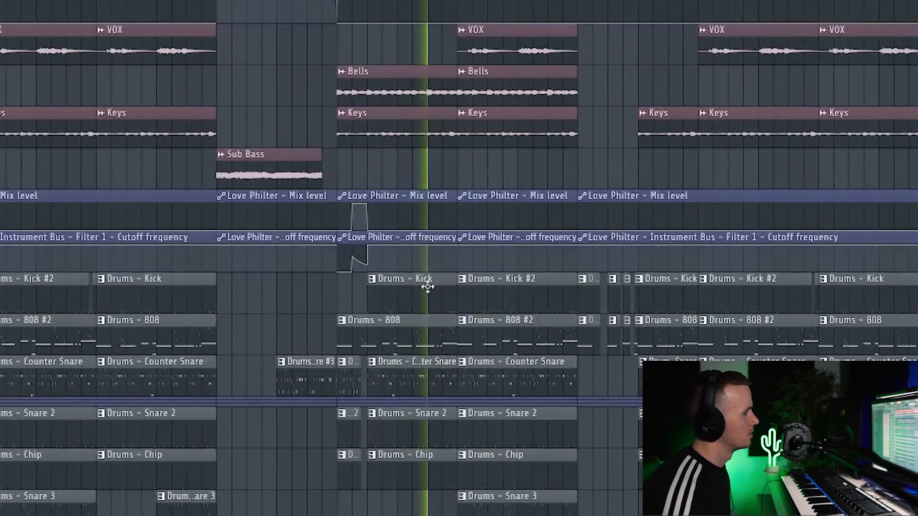
scroll(425, 286, down, 3)
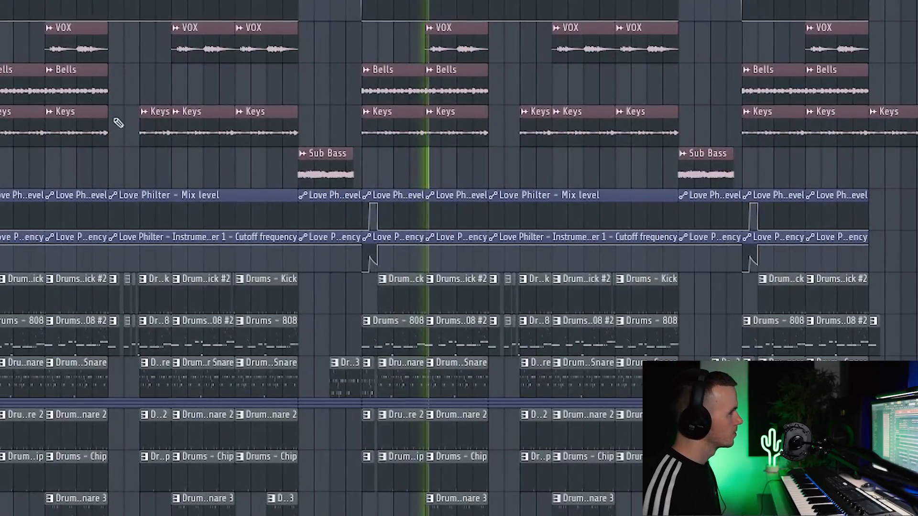
scroll(493, 227, up, 2)
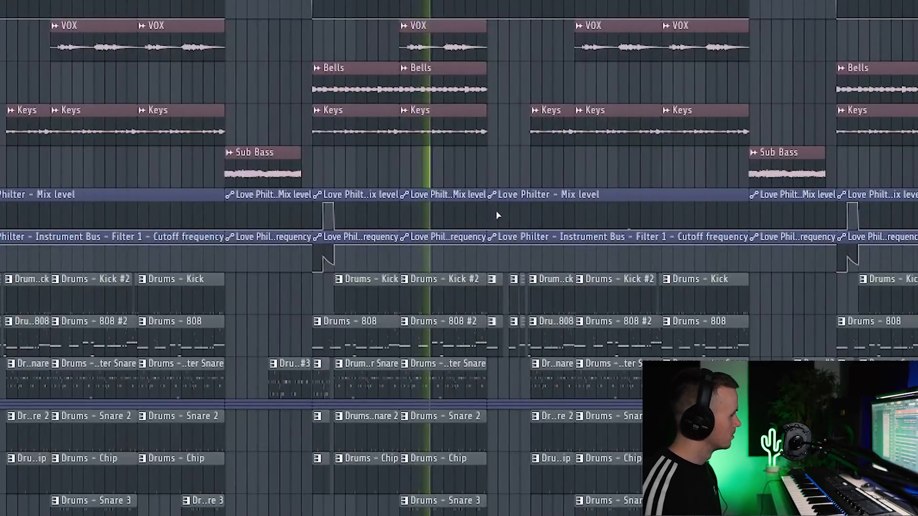
scroll(495, 215, up, 2)
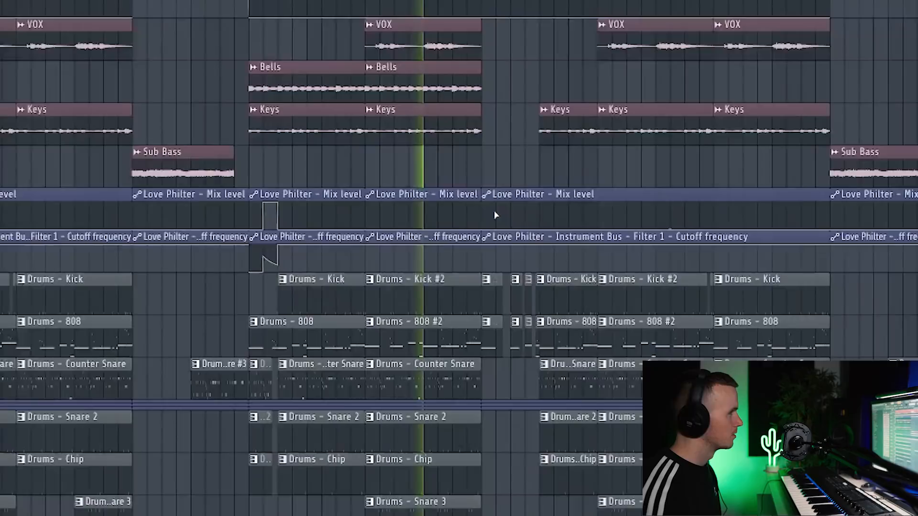